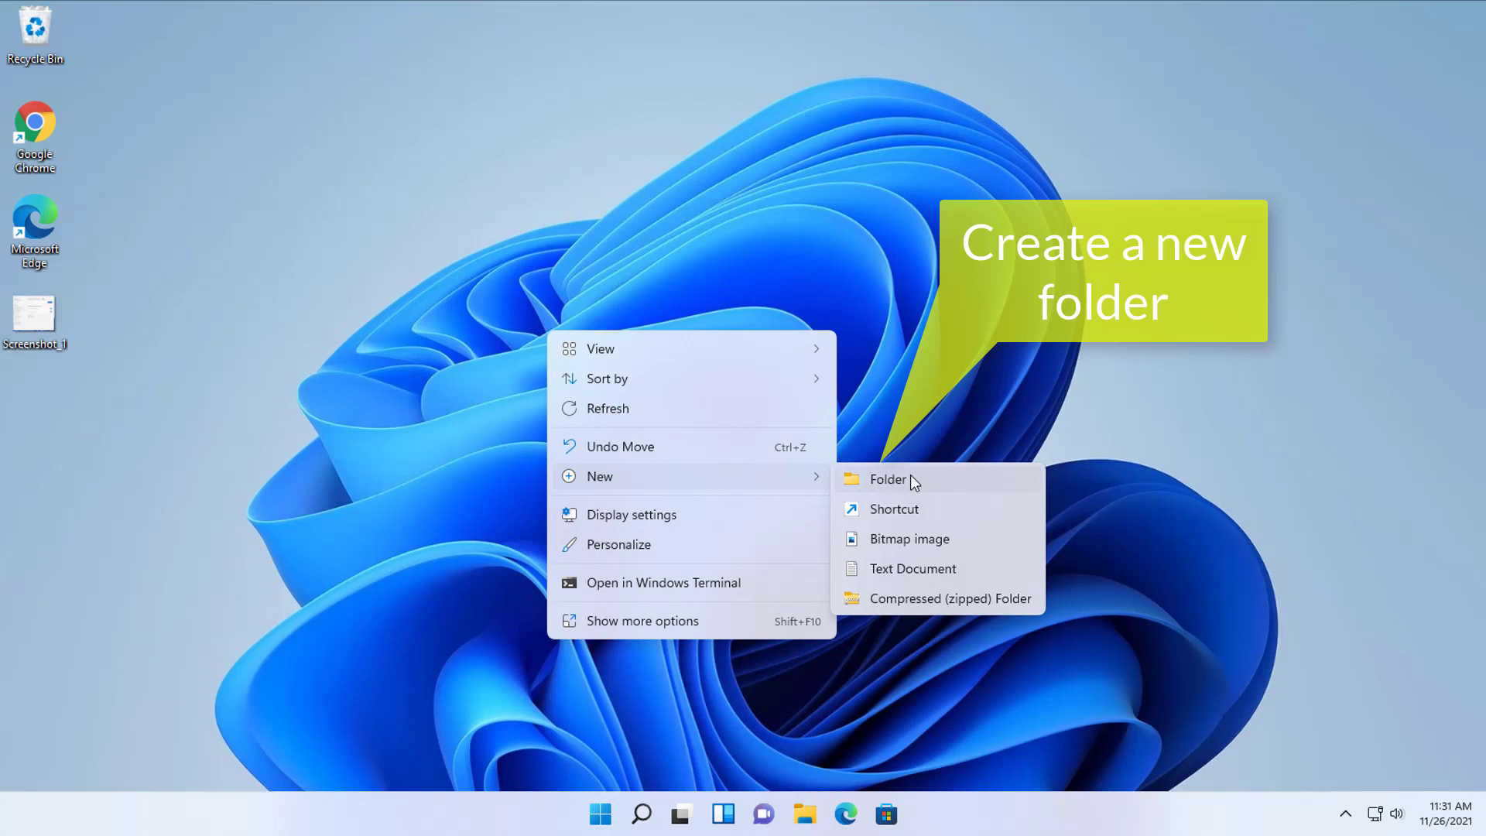
# Create a desktop folder named Share Data, place it below the existing icons and move the Screenshot_1 file into it
pyautogui.click(887, 479)
pyautogui.write('S')
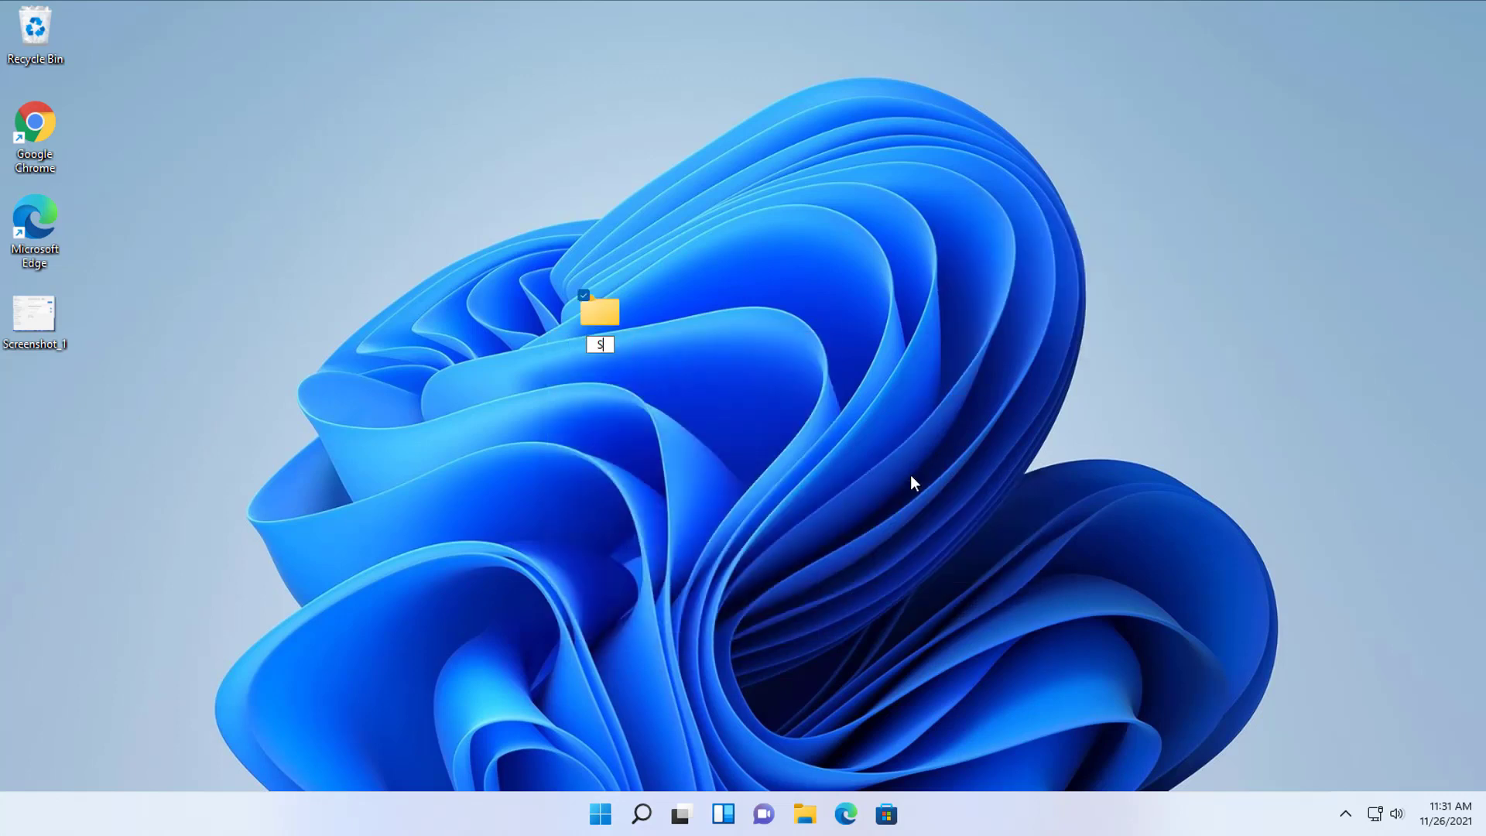
pyautogui.write('hare Data')
pyautogui.press('Return')
pyautogui.moveTo(599, 314); pyautogui.dragTo(44, 394)
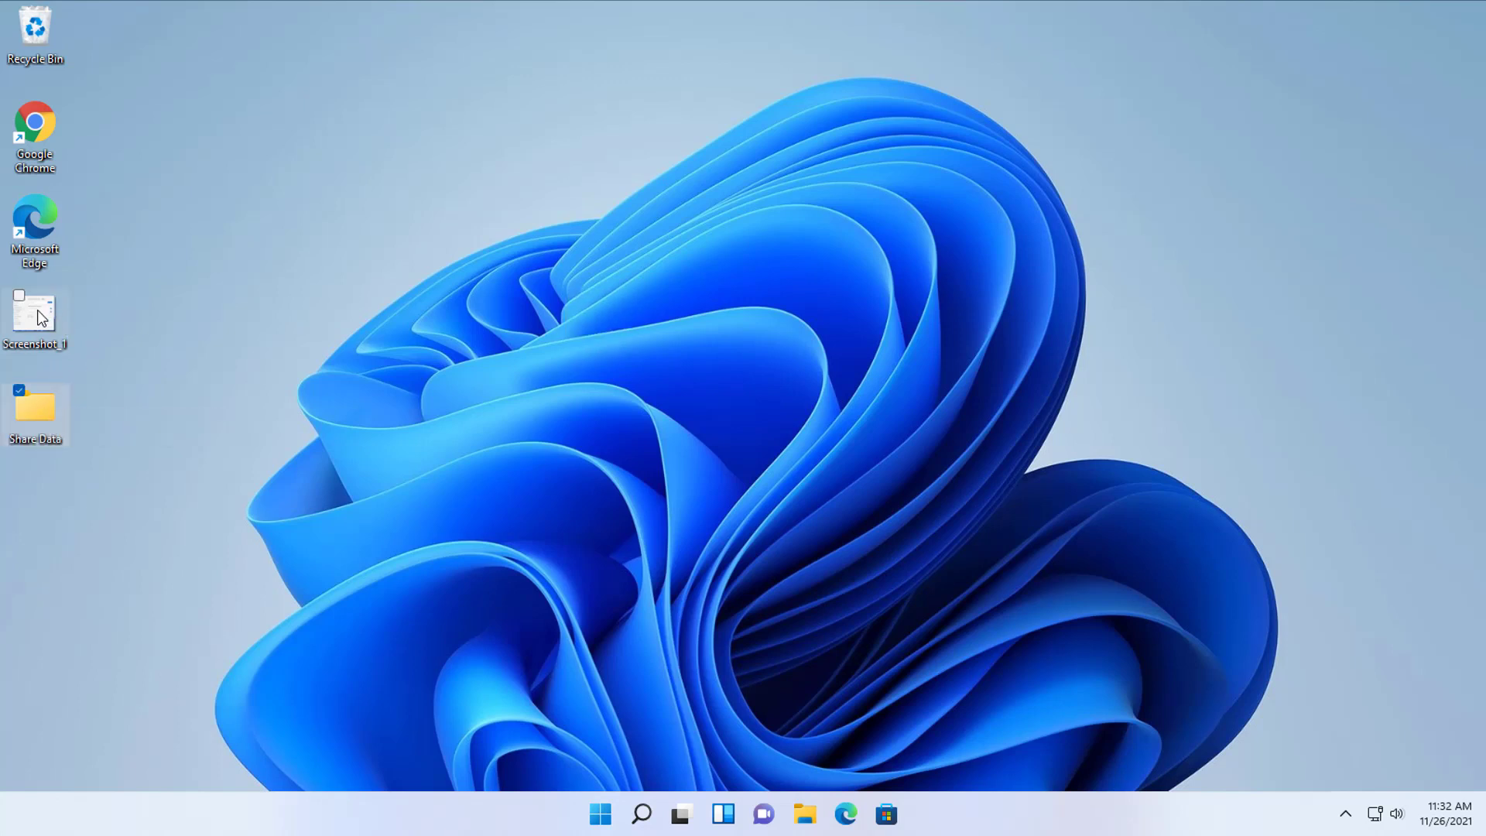
pyautogui.moveTo(37, 309); pyautogui.dragTo(36, 405)
# Add Everyone with Read/Write permission to the people the Share Data folder is shared with in its network sharing properties
pyautogui.click(40, 404)
pyautogui.rightClick(40, 404)
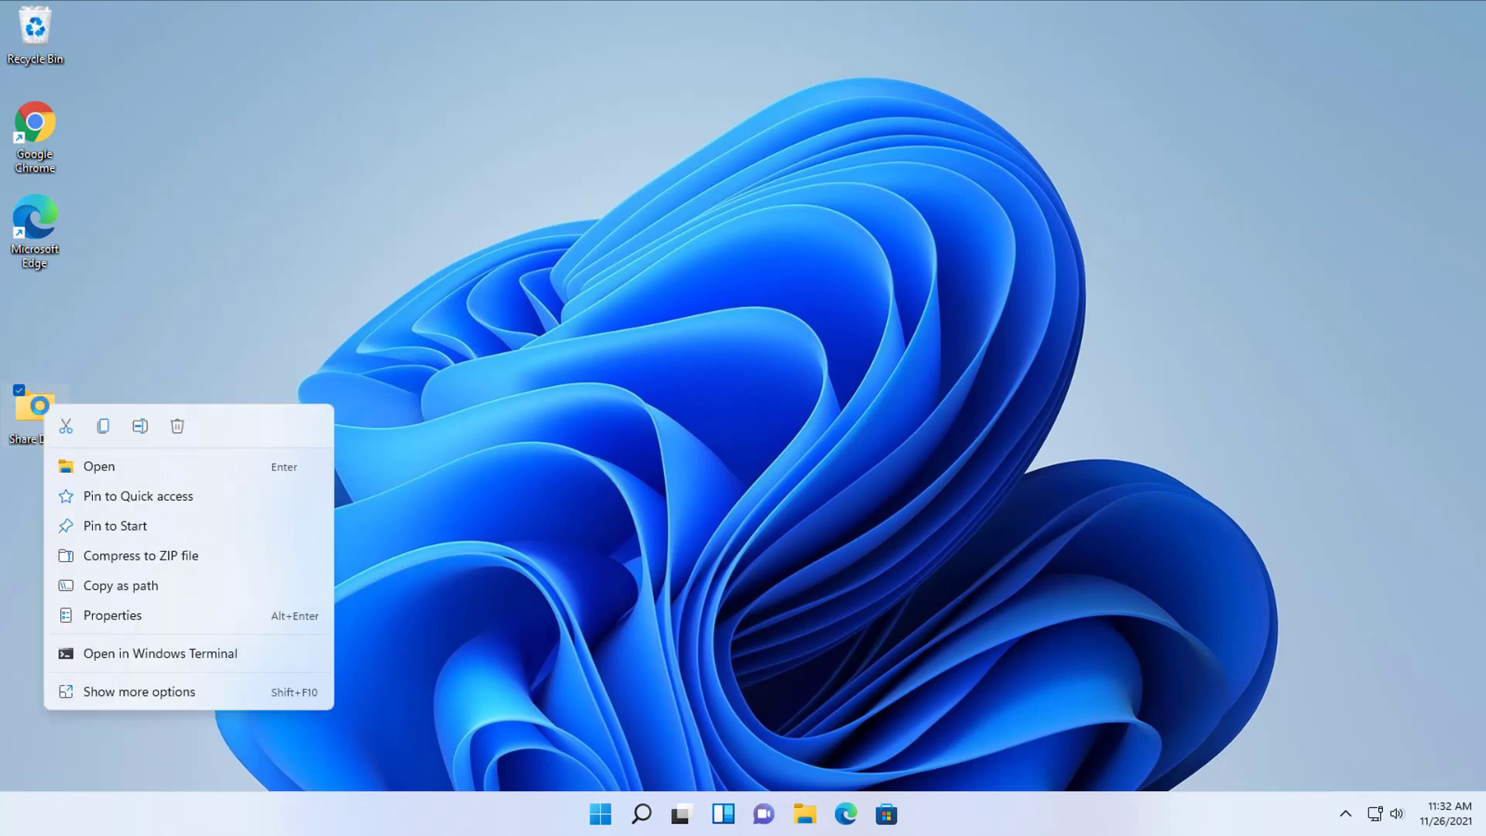
pyautogui.click(124, 618)
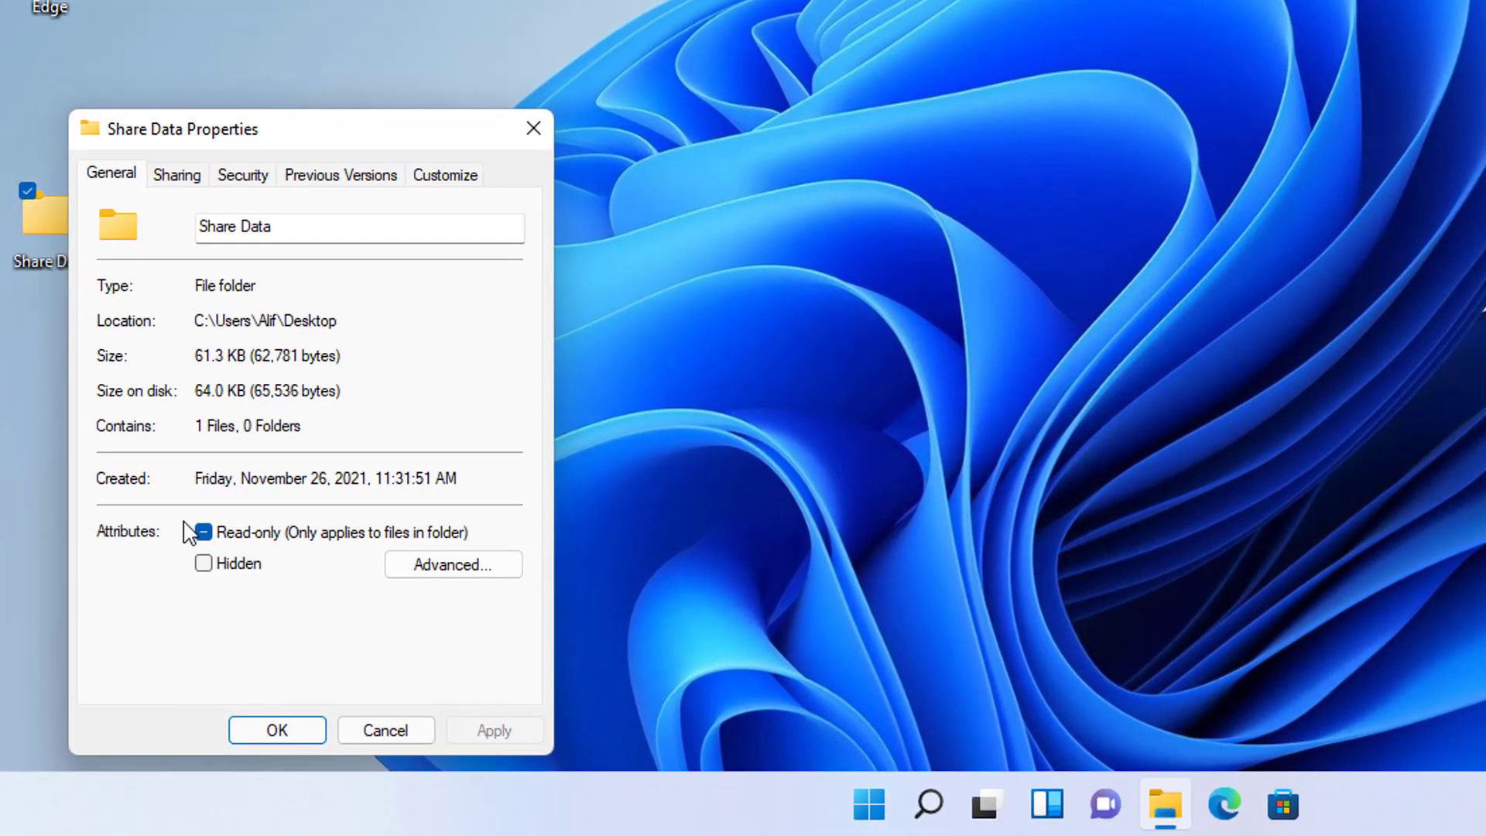
pyautogui.click(189, 184)
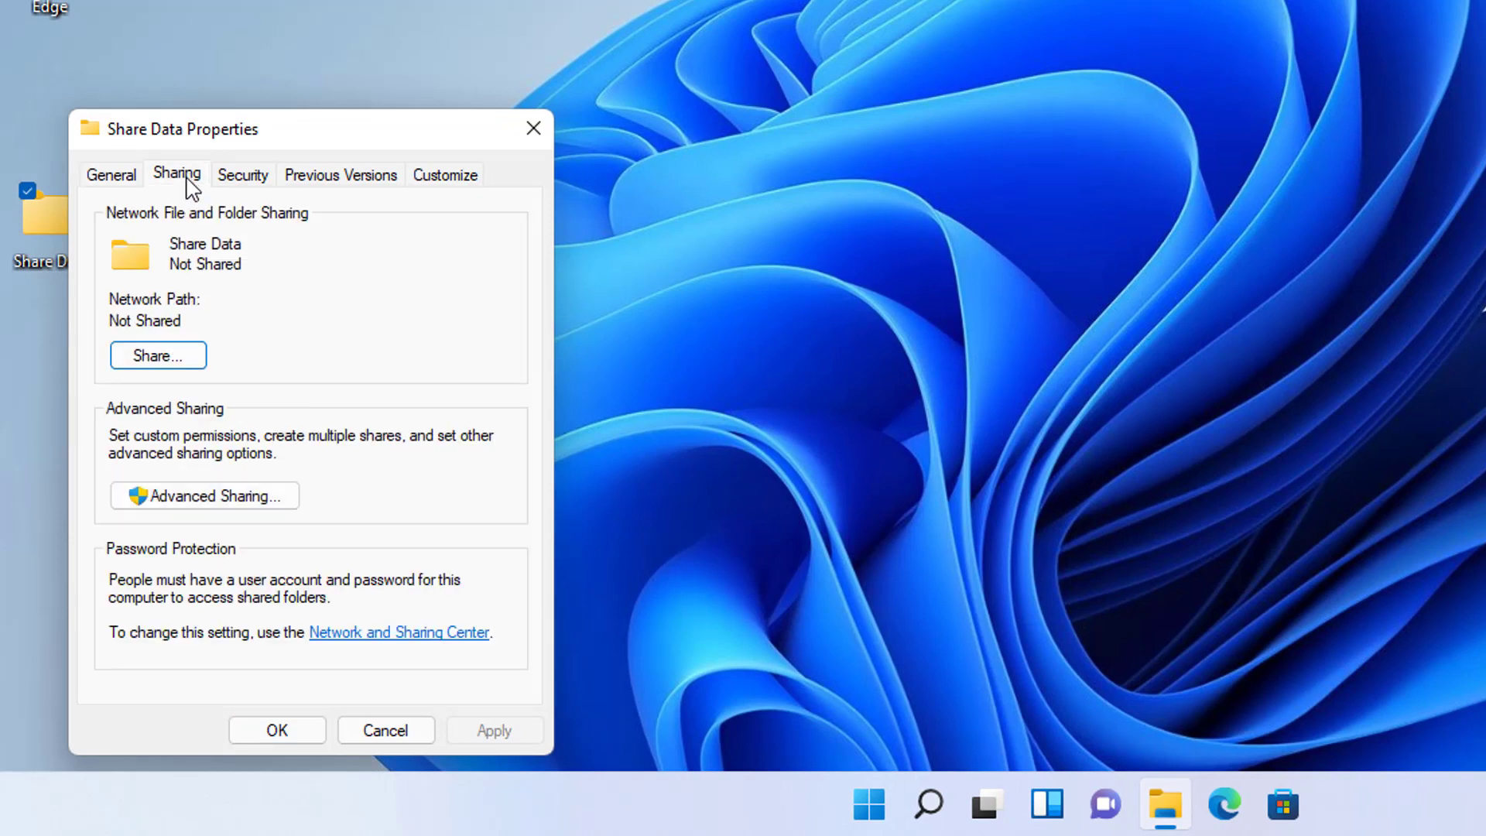
pyautogui.click(165, 364)
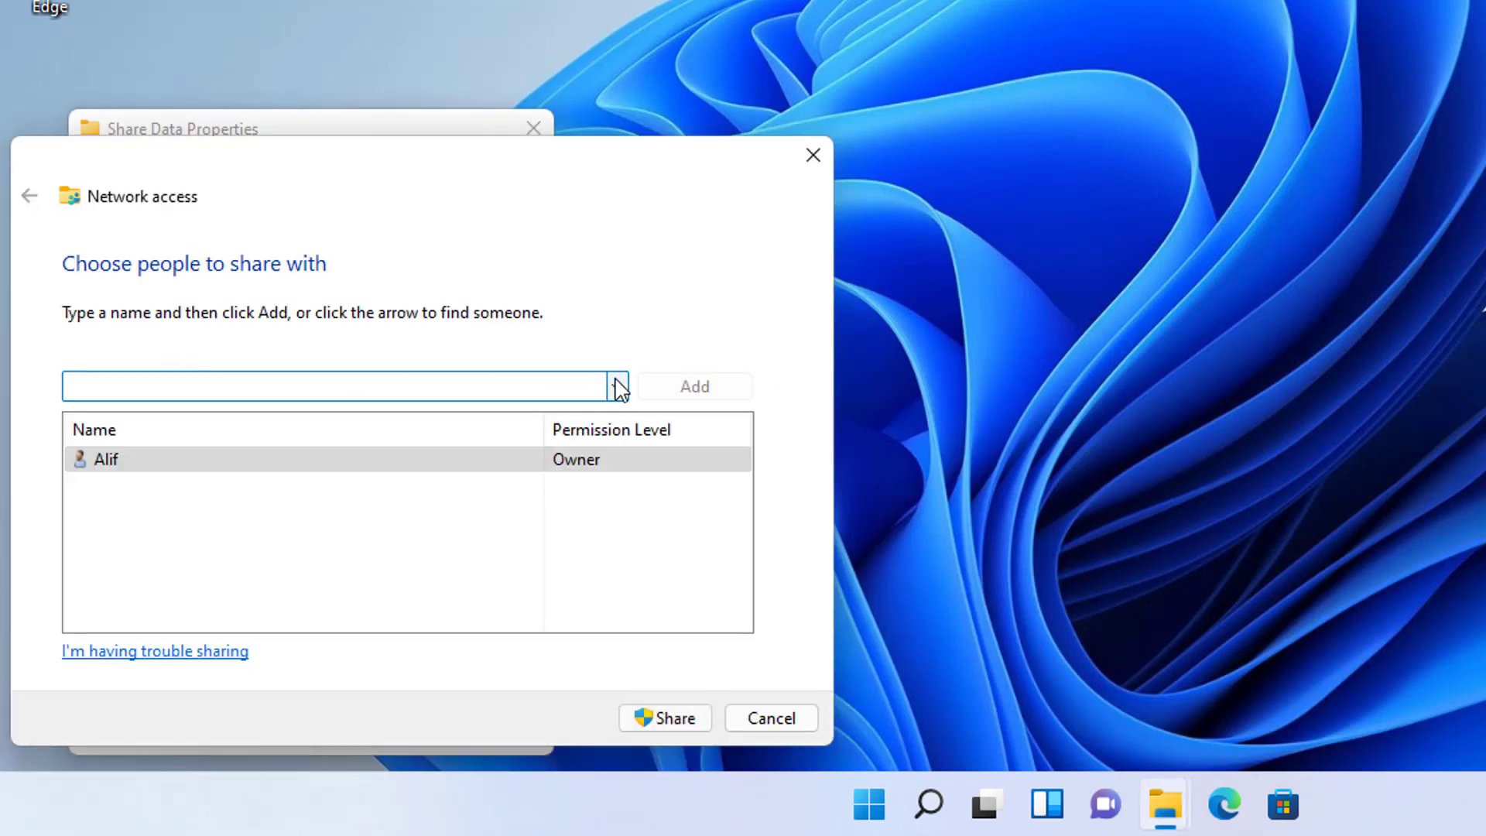
pyautogui.click(617, 385)
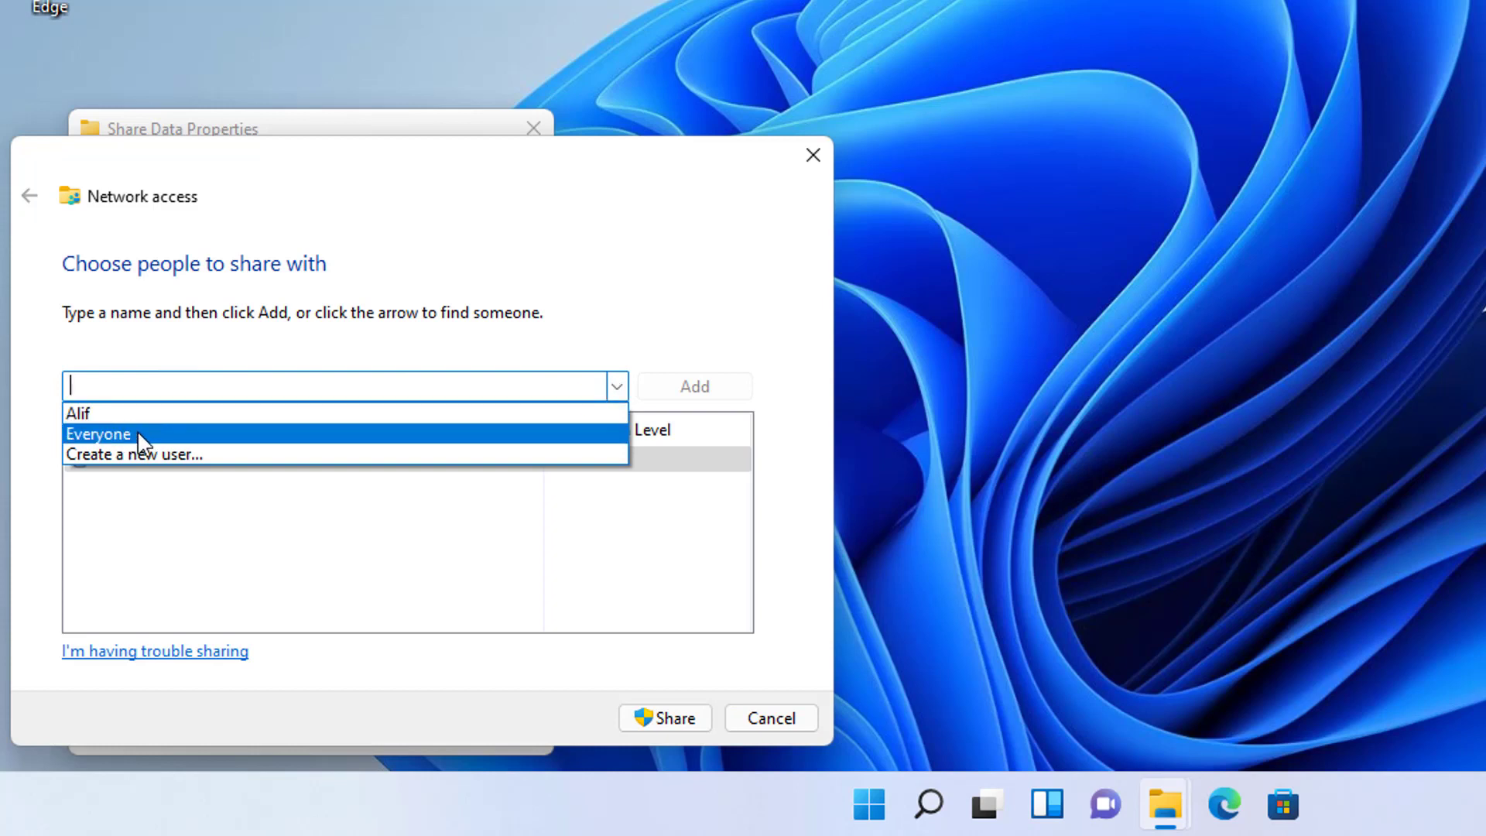
pyautogui.click(139, 440)
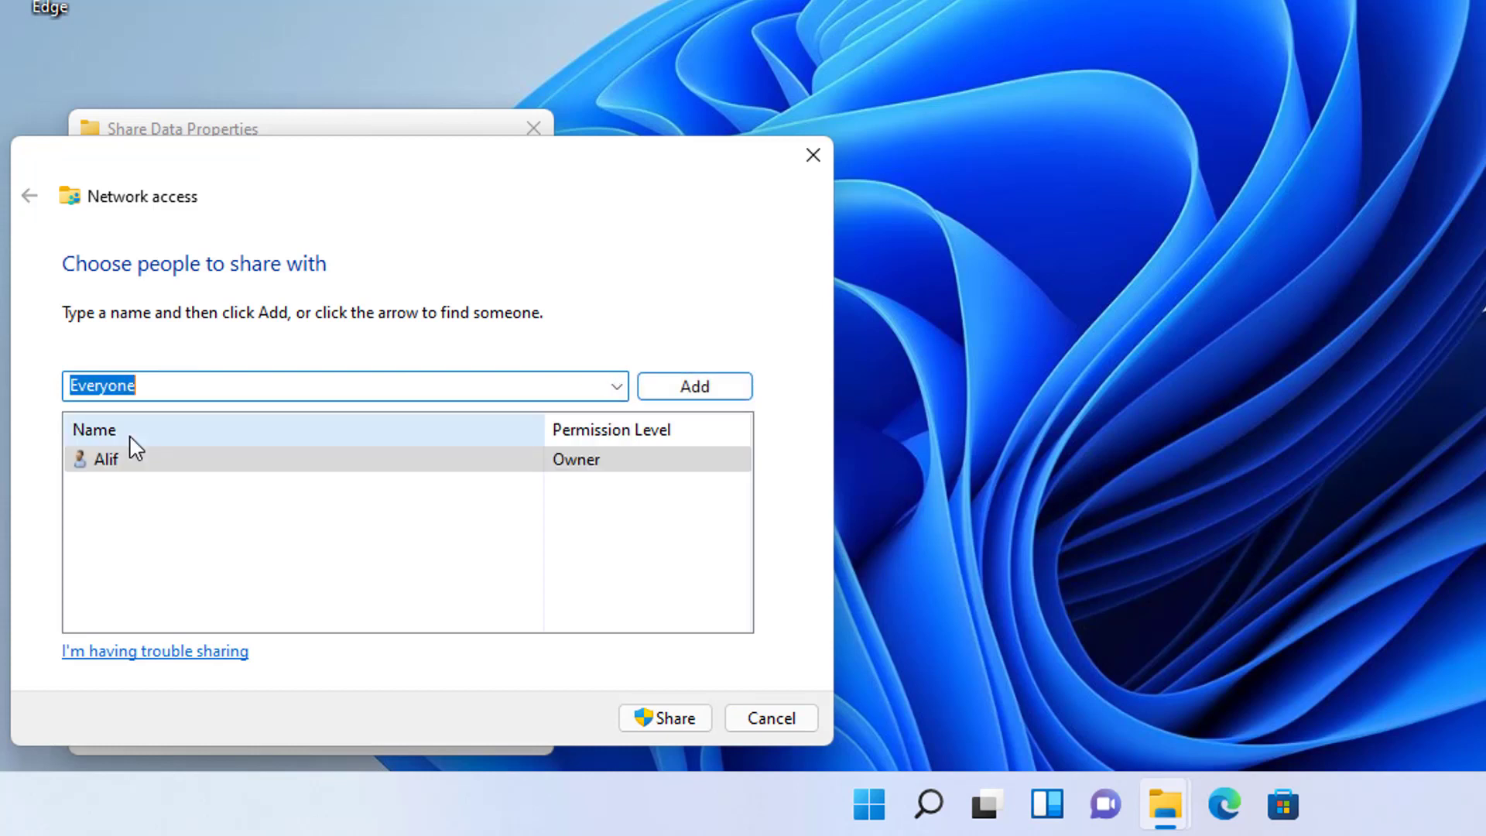
pyautogui.click(694, 387)
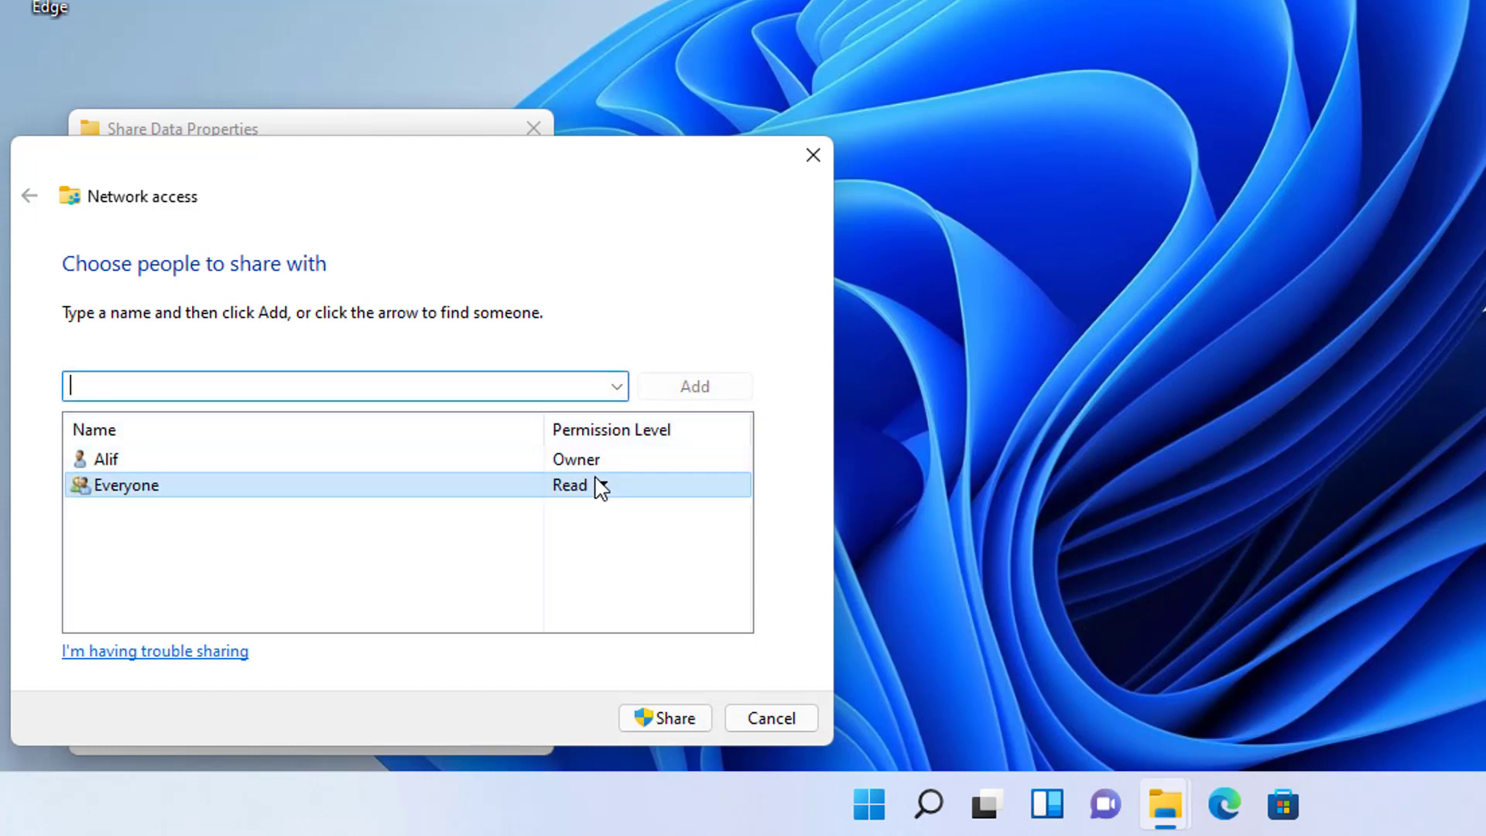
pyautogui.click(602, 488)
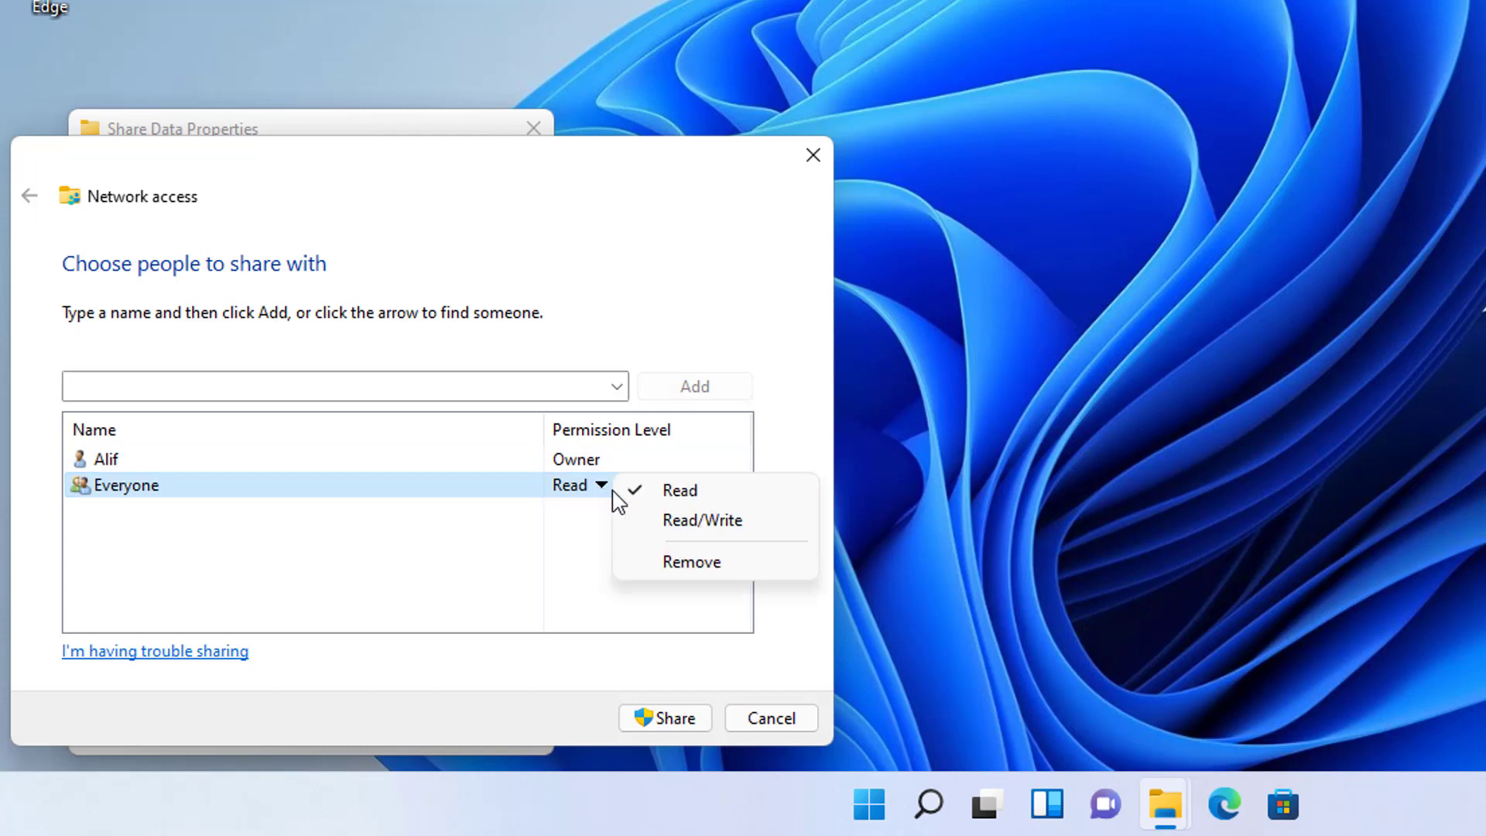
pyautogui.click(709, 522)
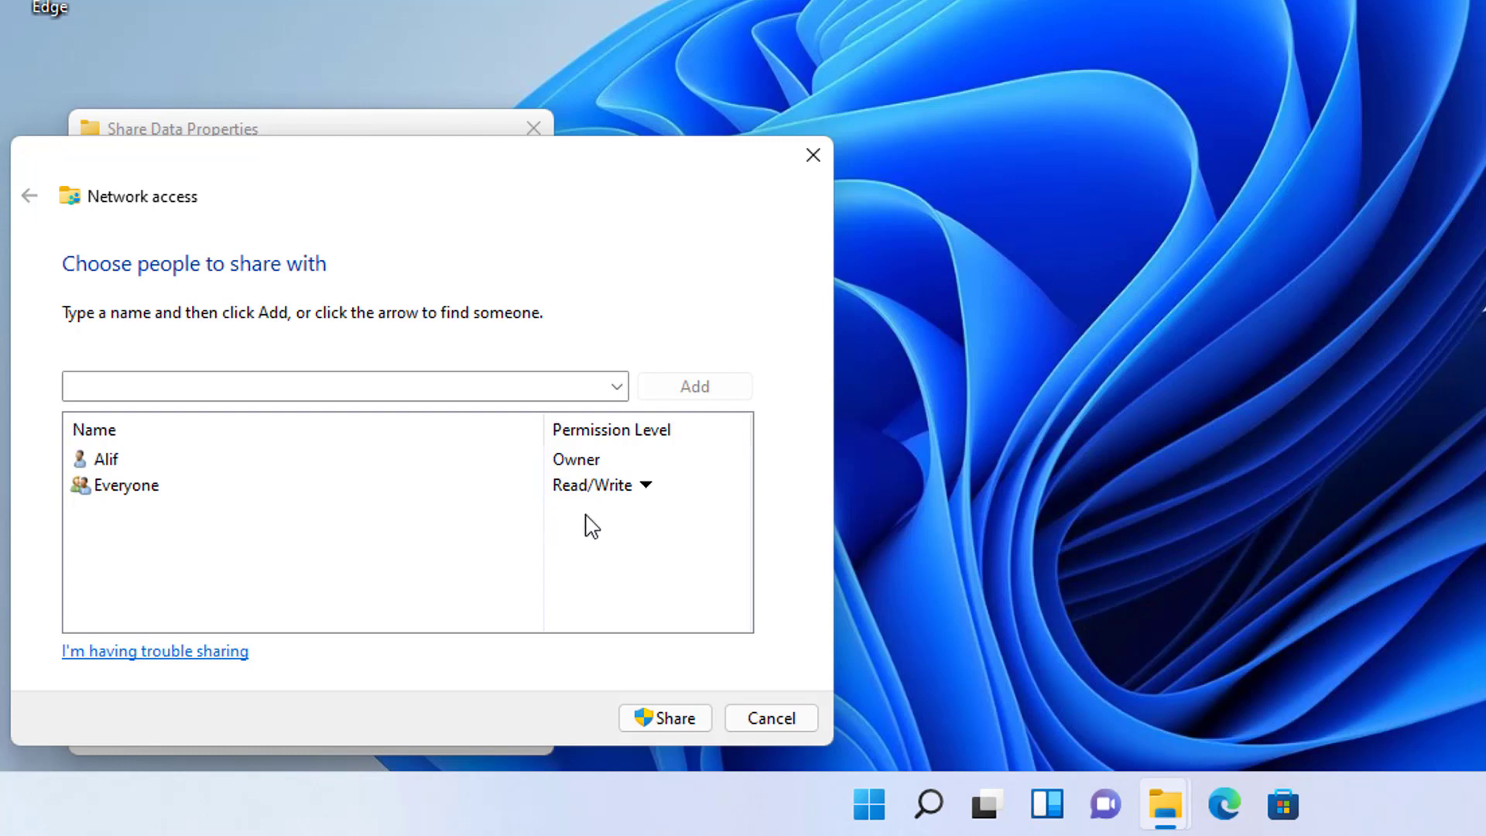
# Share the folder and turn on network discovery and file sharing for all public networks
pyautogui.click(674, 720)
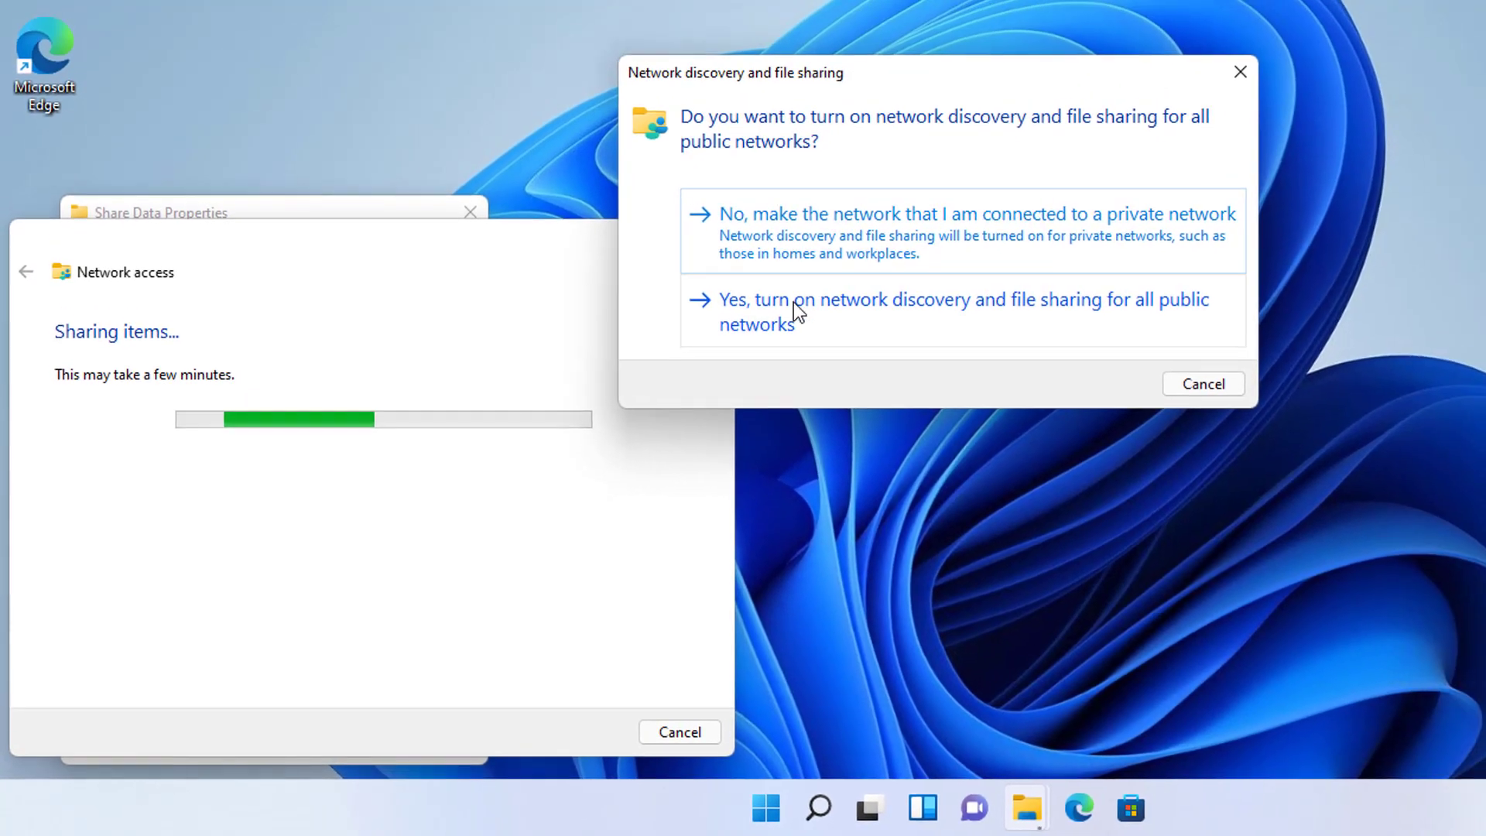
pyautogui.click(961, 312)
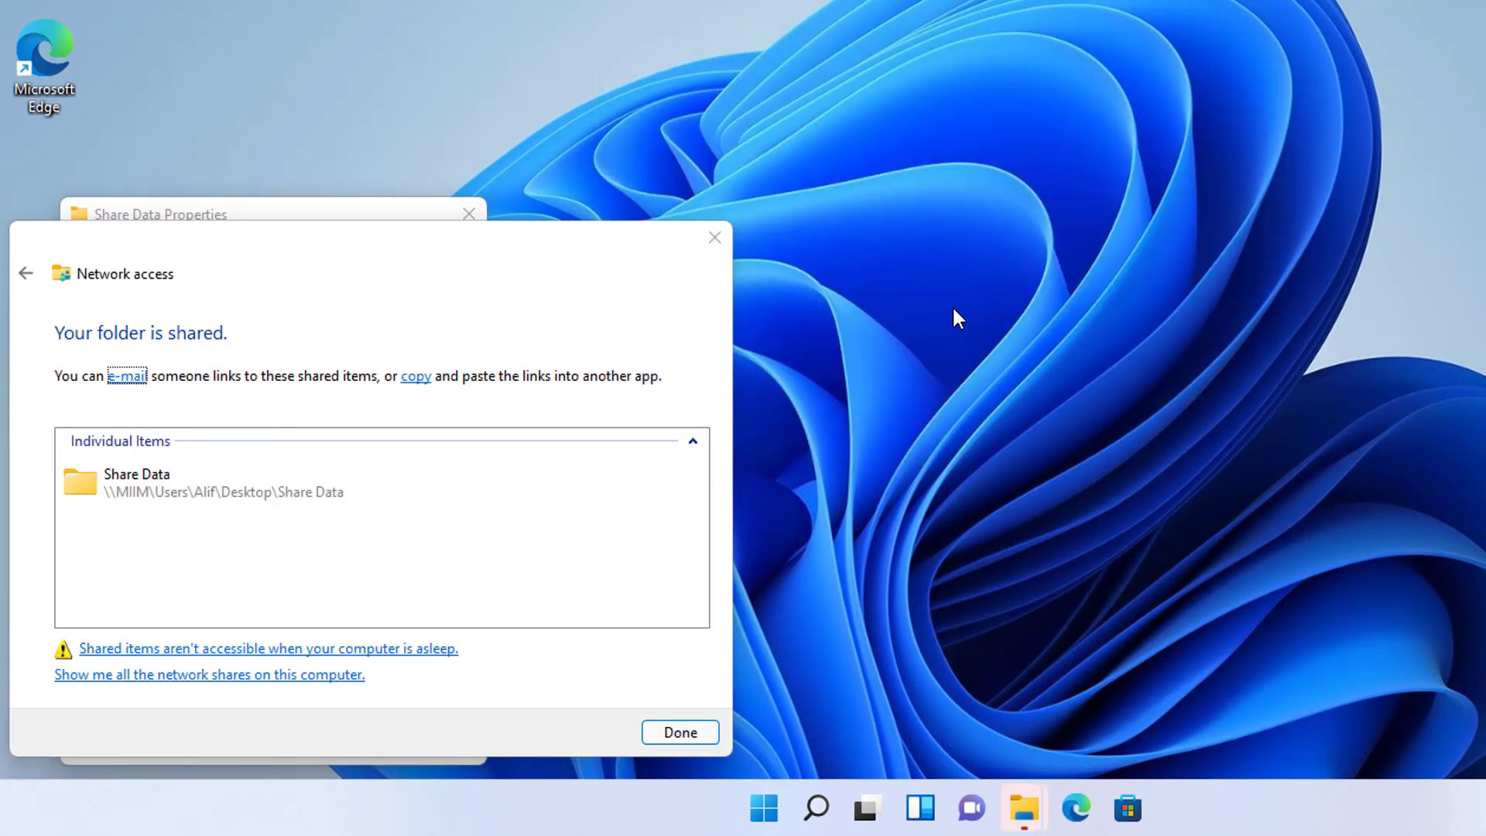
pyautogui.click(681, 733)
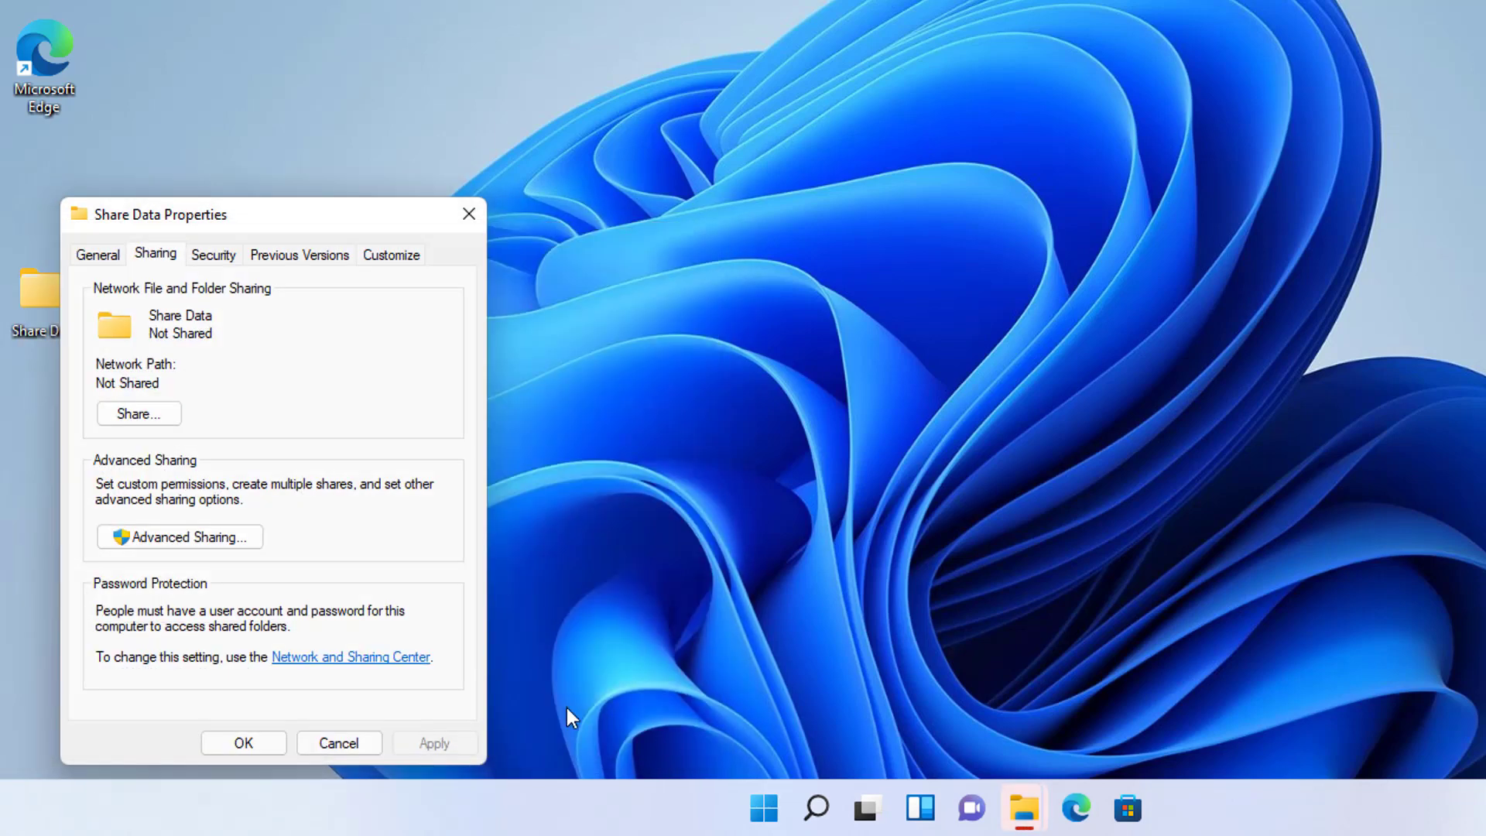
# Enable the Share this folder option in the Share Data folder's Advanced Sharing settings and confirm
pyautogui.click(195, 539)
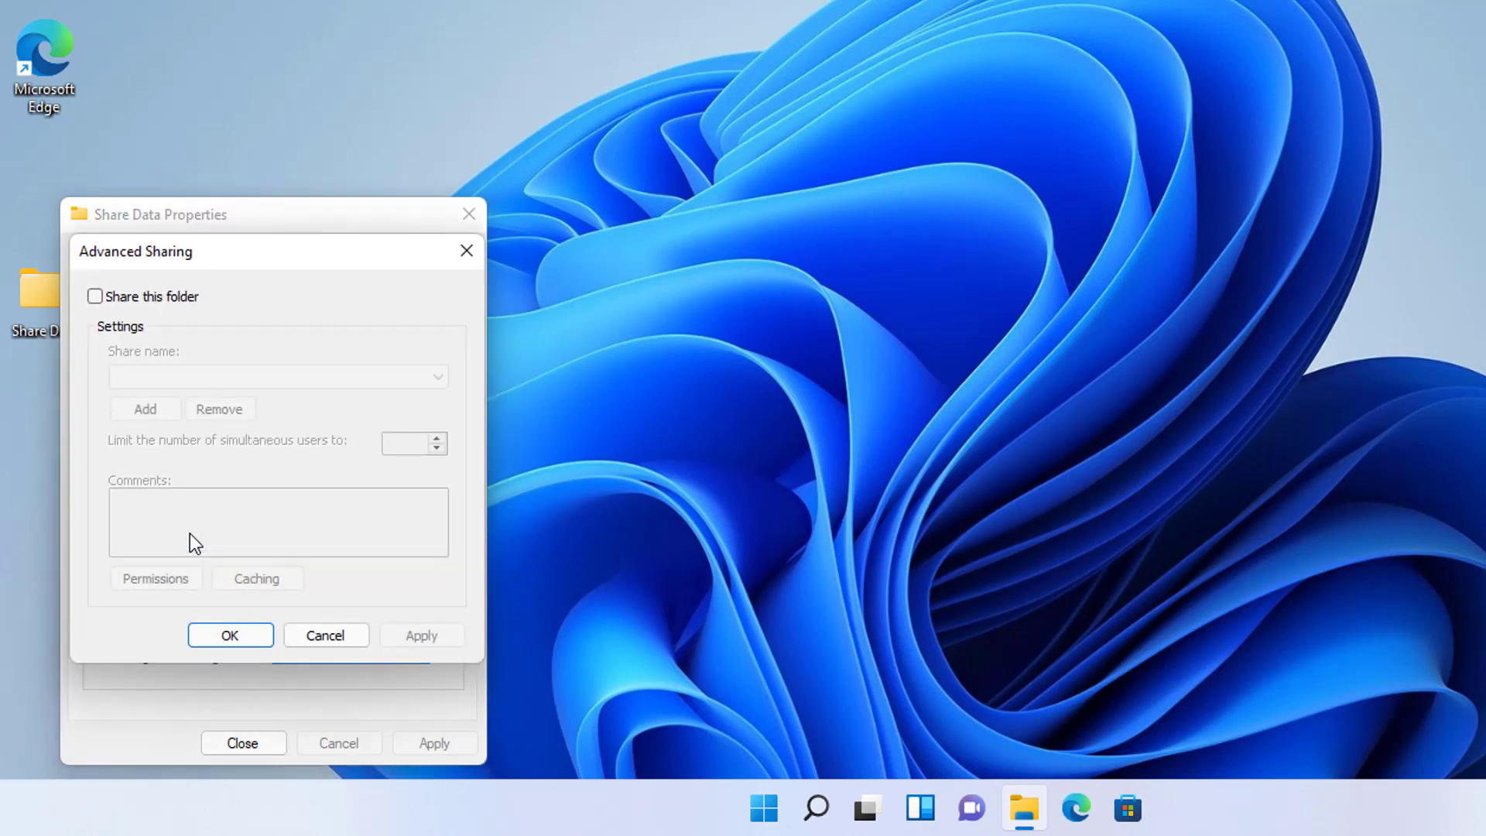
pyautogui.click(95, 297)
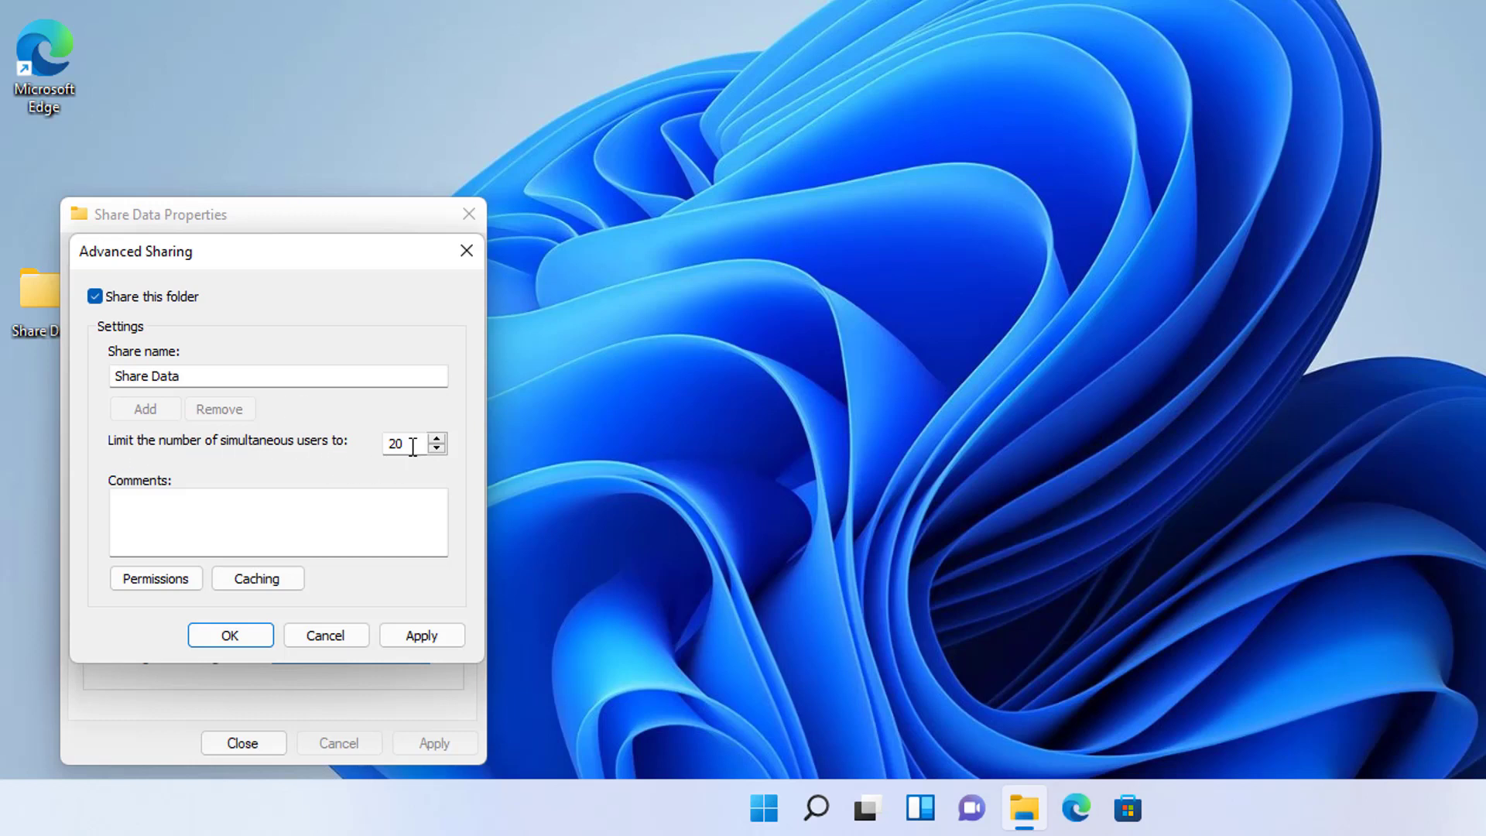
pyautogui.moveTo(401, 445); pyautogui.dragTo(343, 446)
pyautogui.click(411, 443)
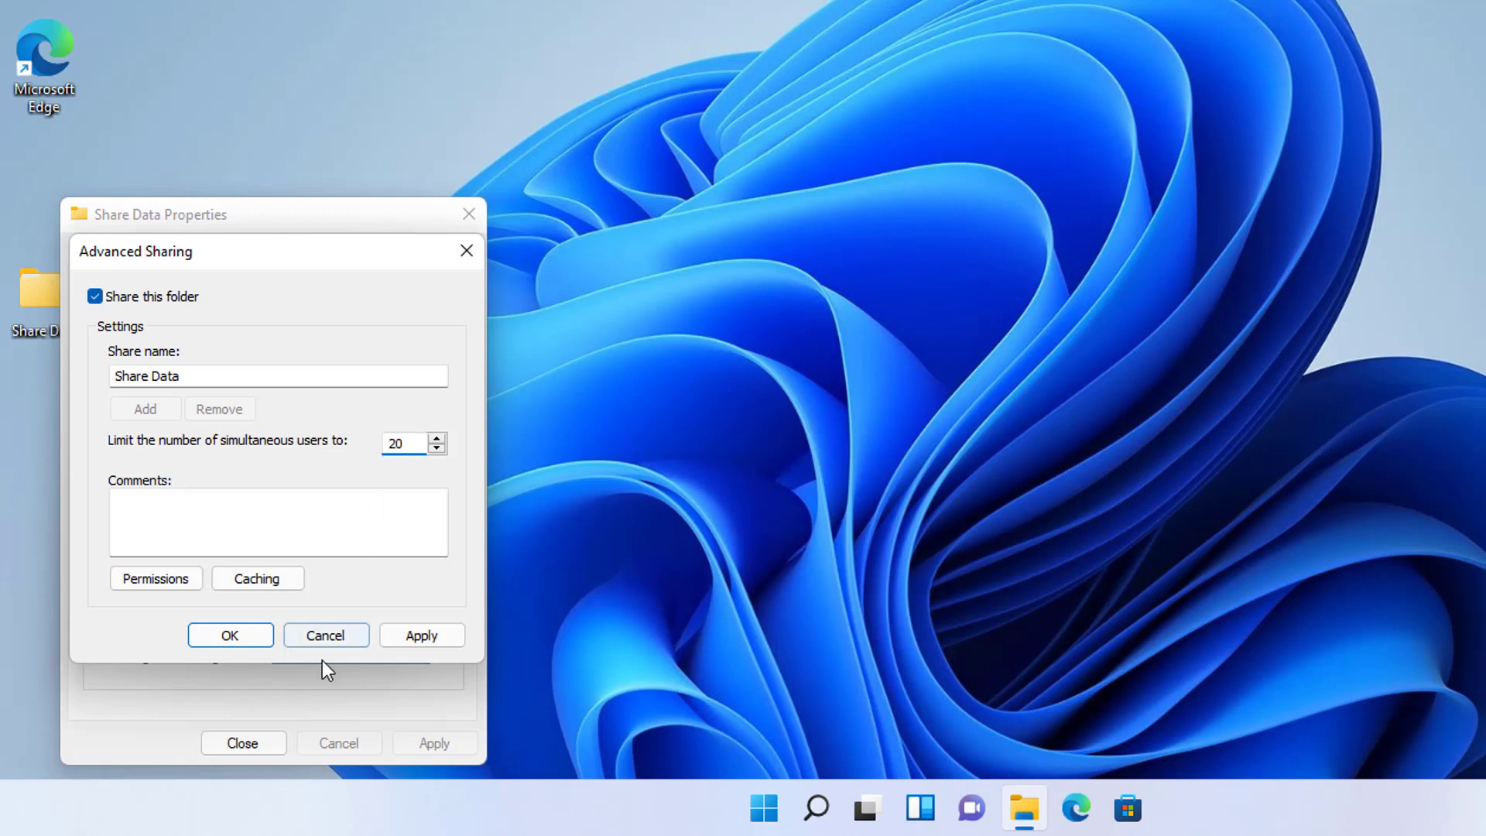
pyautogui.click(239, 634)
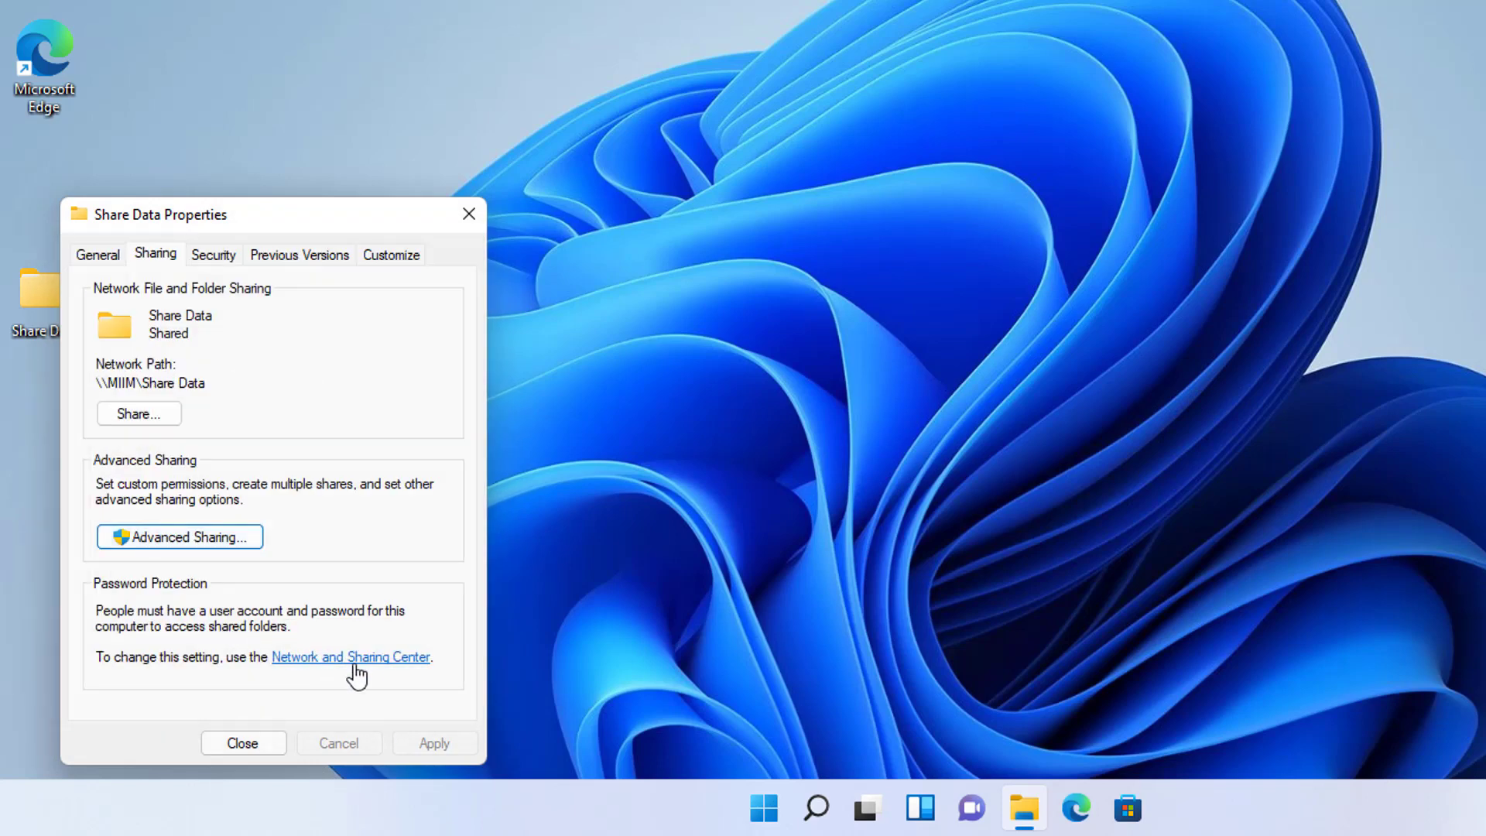
# Turn off password protected sharing for all networks in the Network and Sharing Center's advanced sharing settings
pyautogui.click(370, 657)
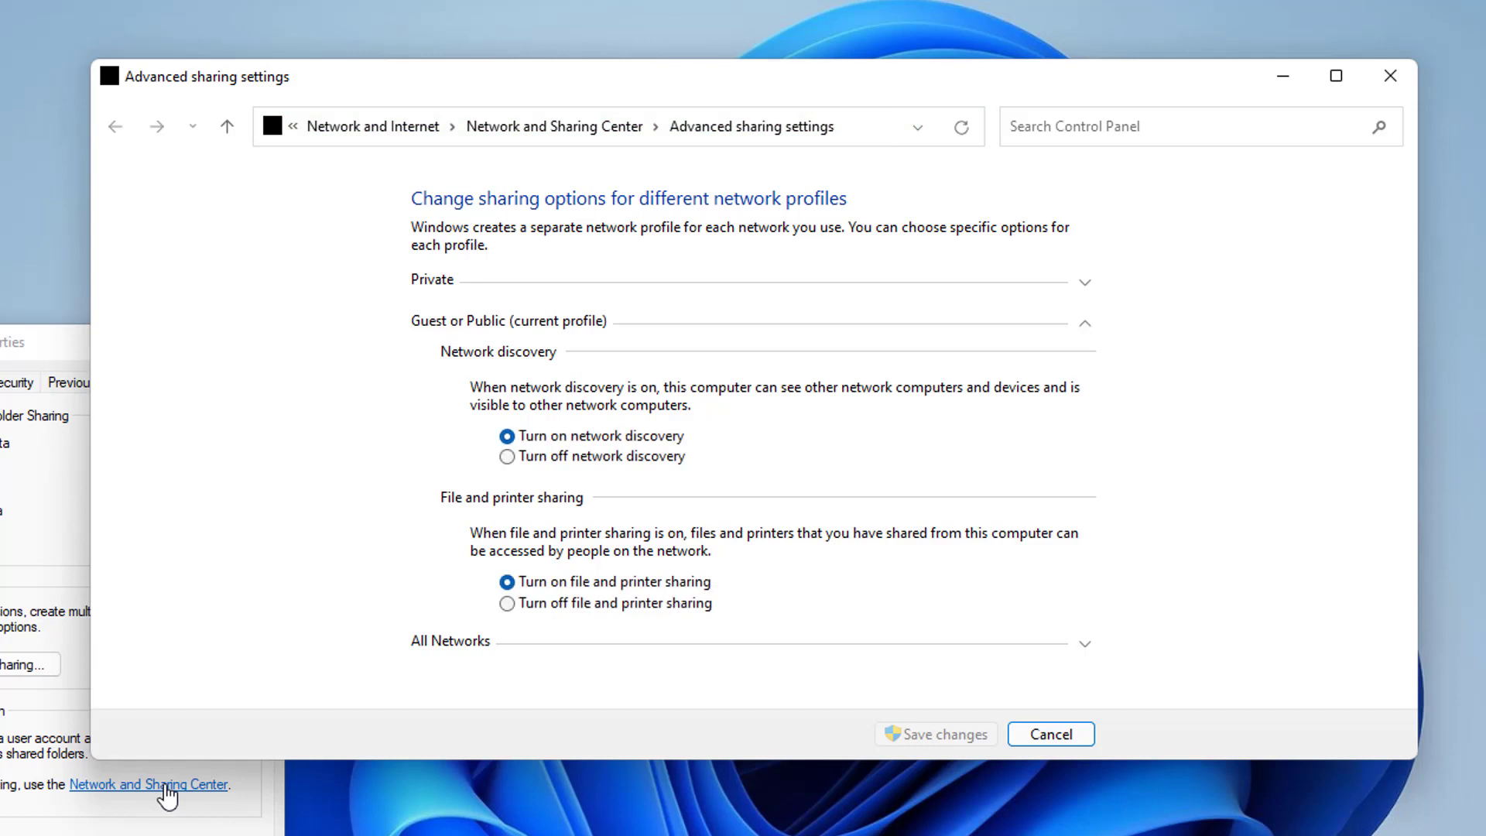
pyautogui.click(1087, 647)
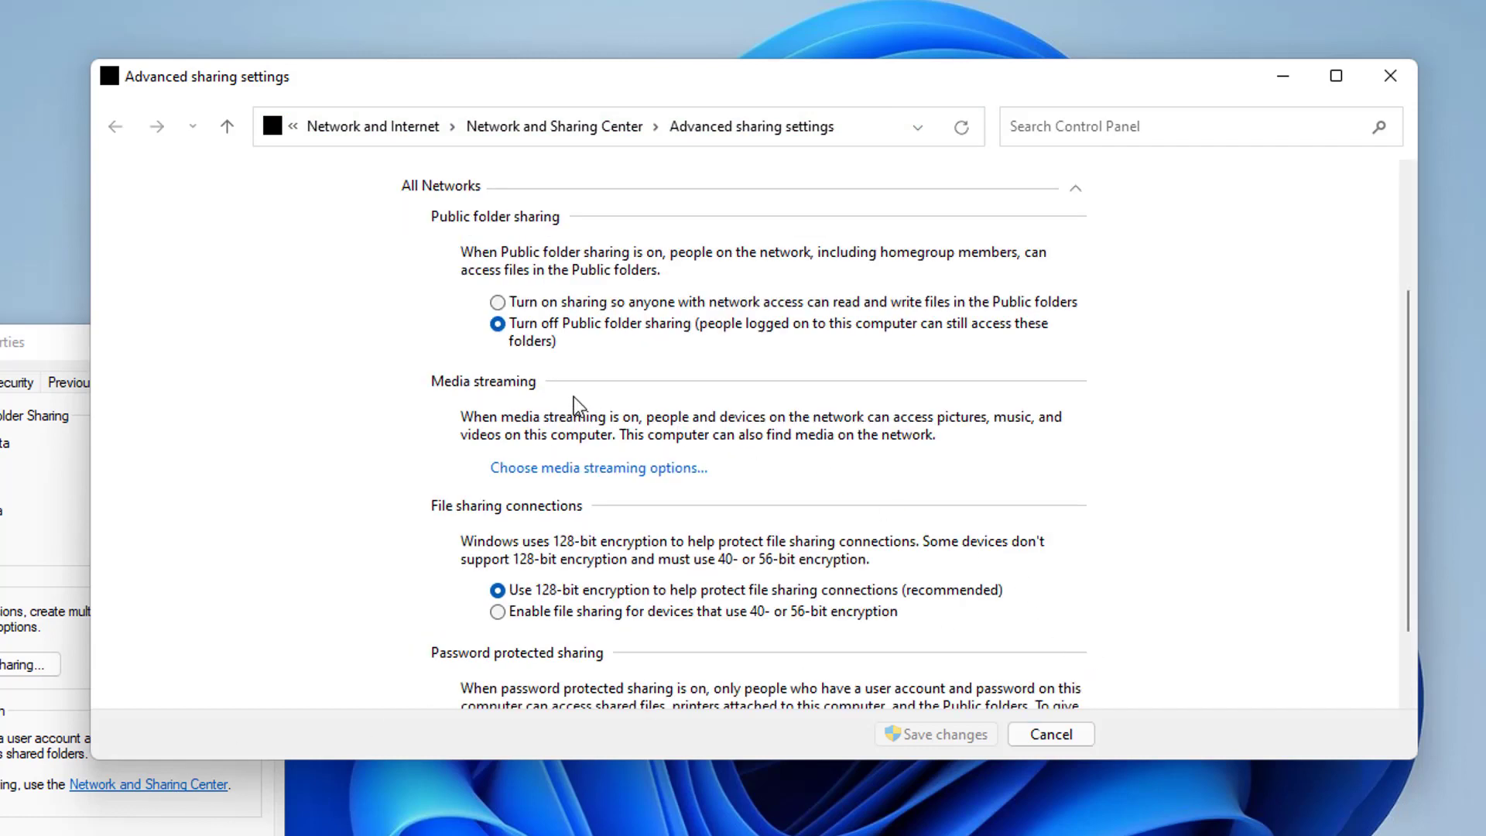
pyautogui.scroll(-1, 573, 397)
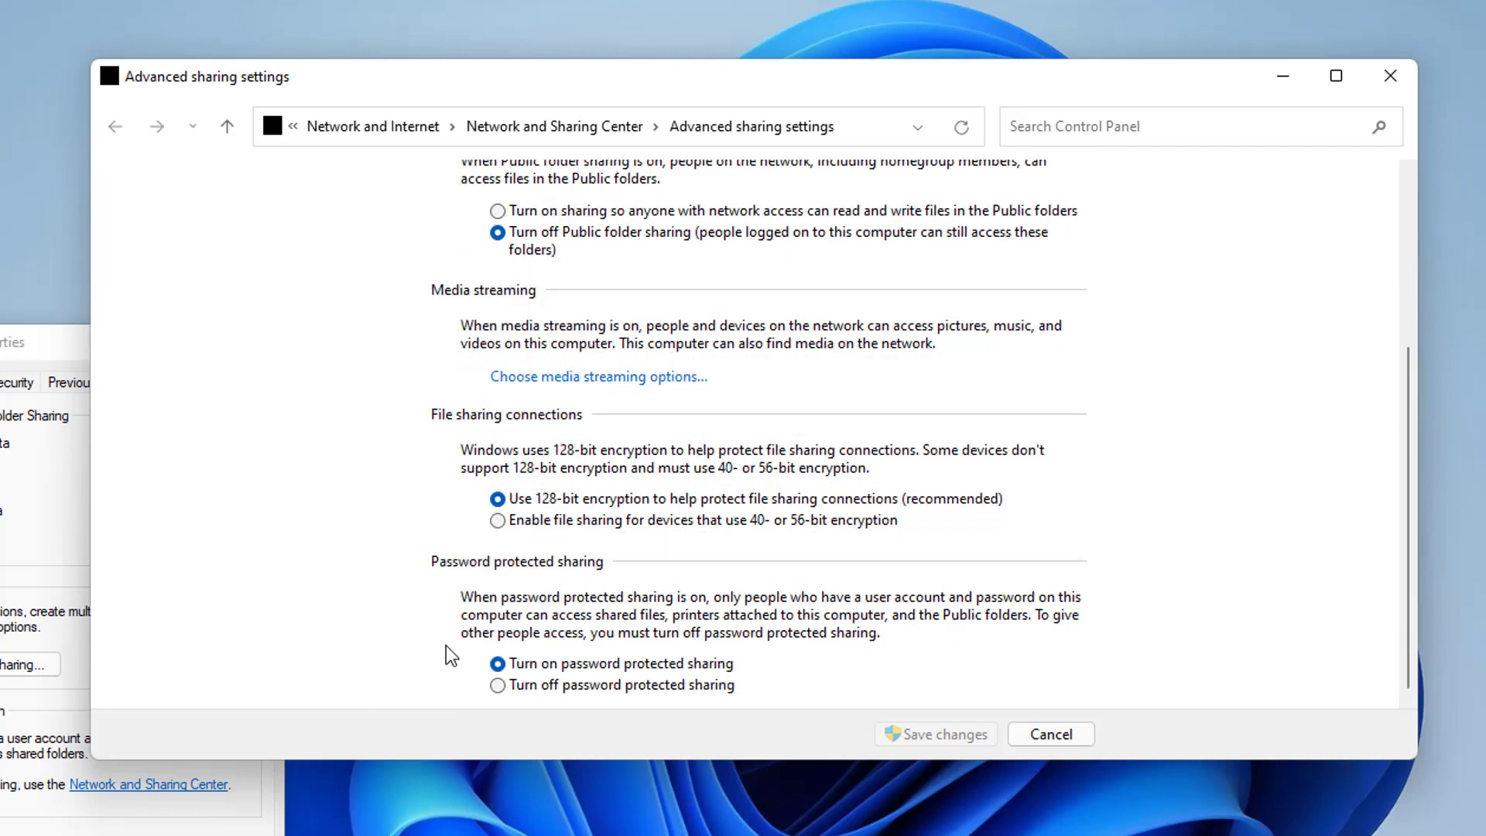
pyautogui.click(496, 686)
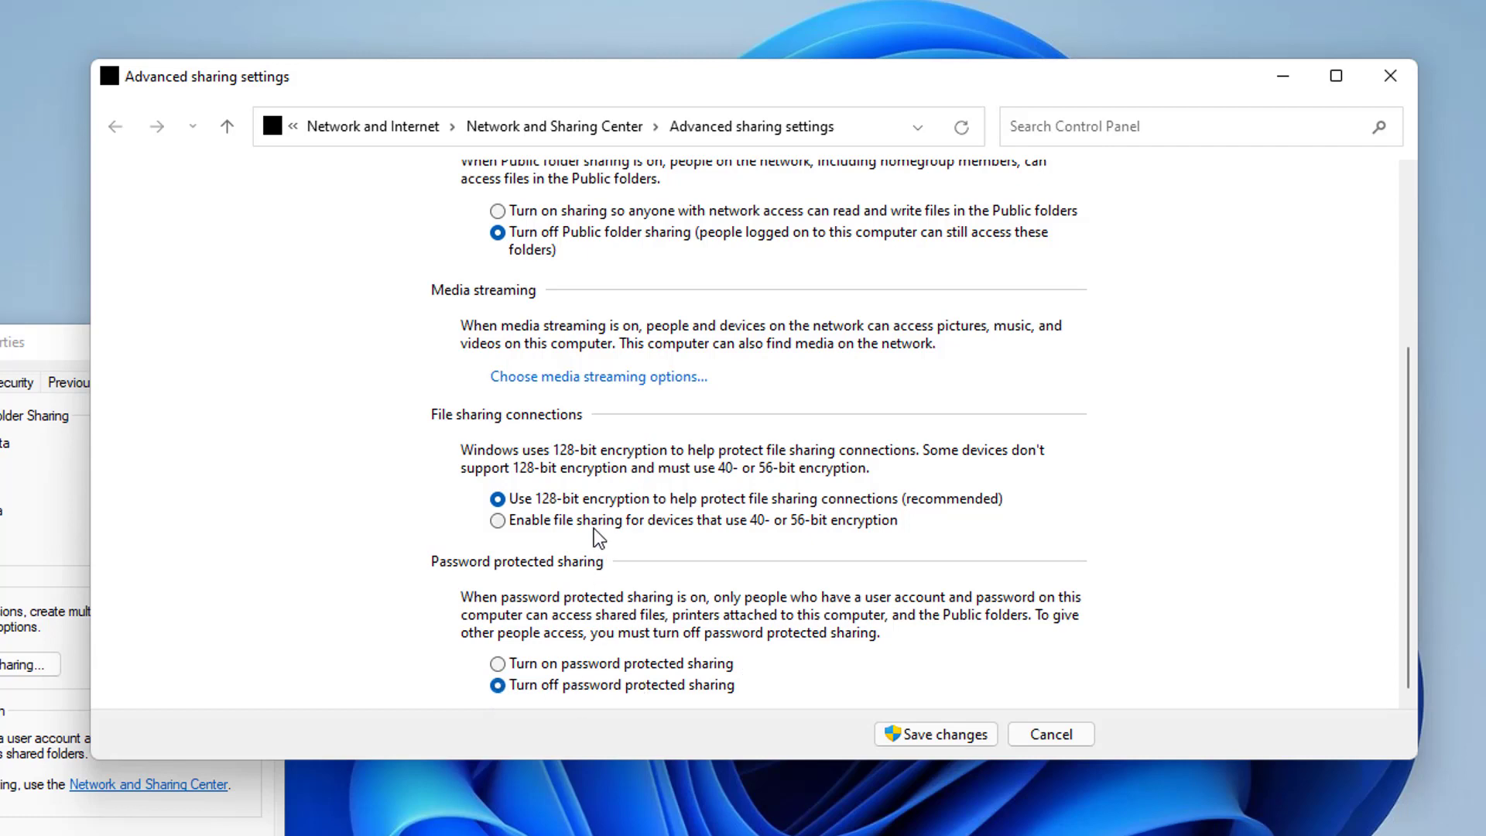
# Turn on Public folder sharing so anyone with network access can read and write files, save the changes and close the folder's properties
pyautogui.scroll(2, 592, 527)
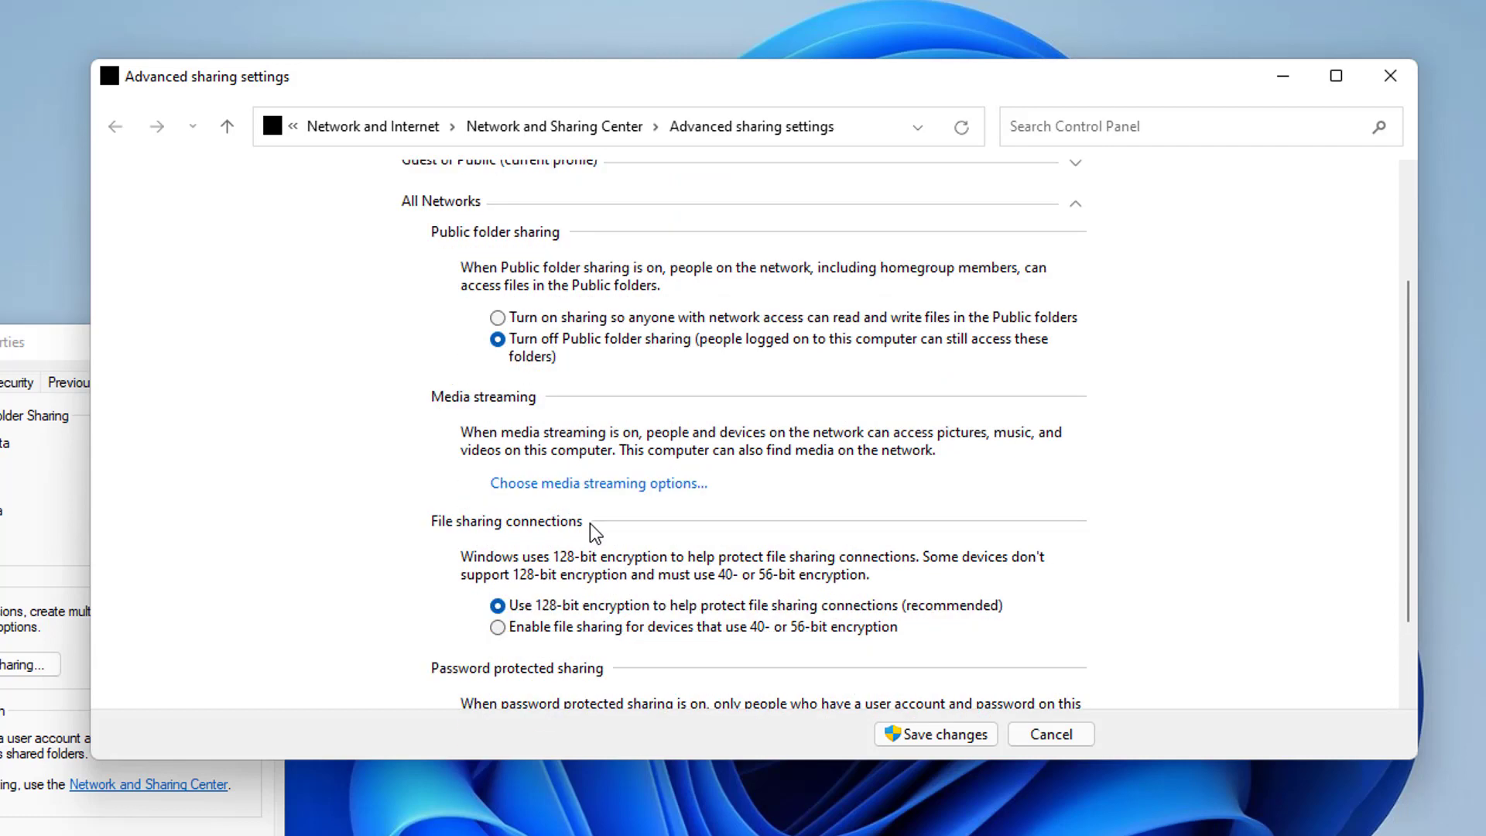
pyautogui.scroll(-2, 592, 531)
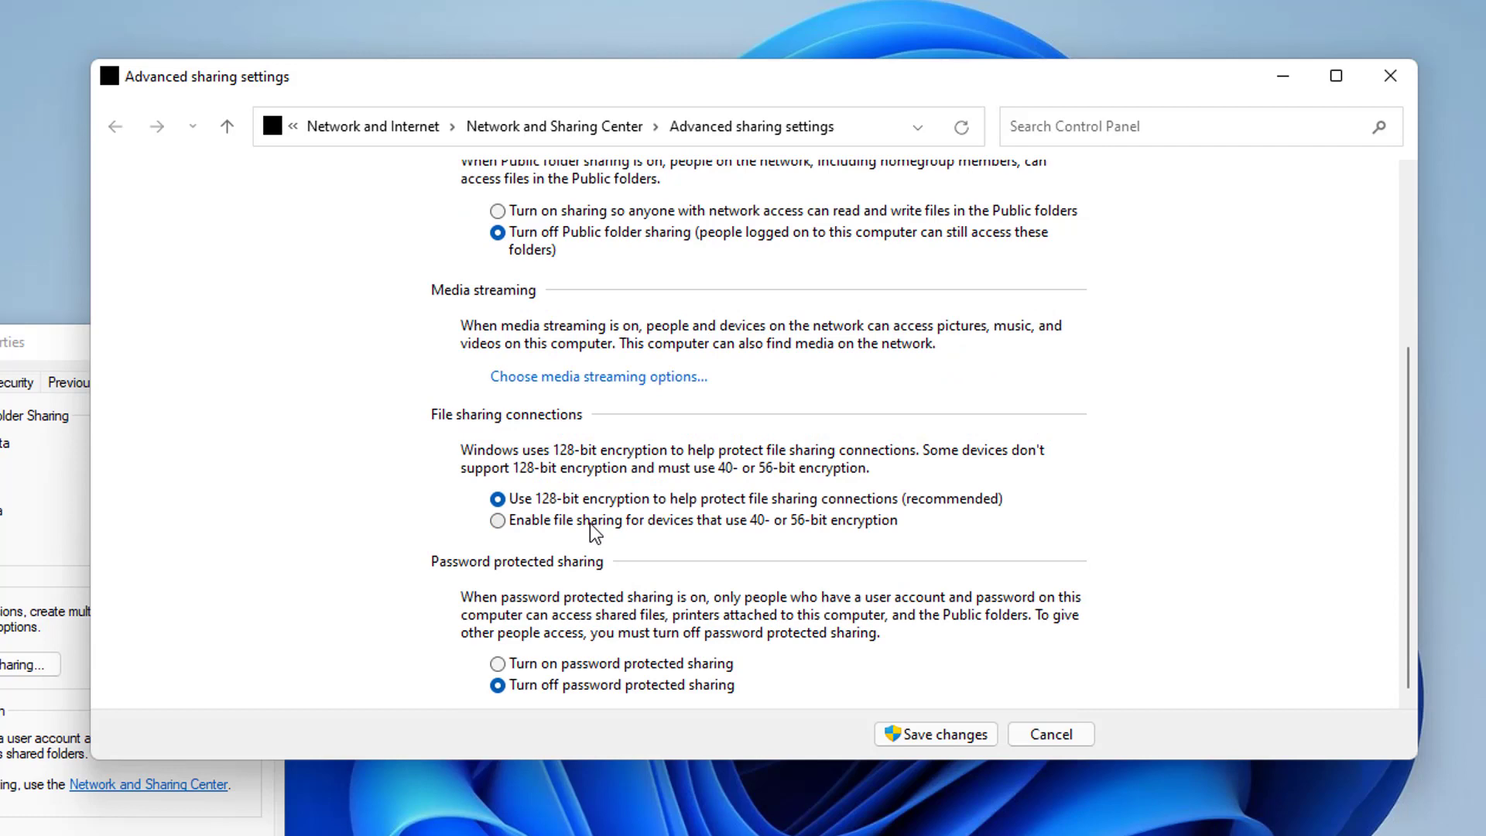
pyautogui.scroll(1, 592, 532)
pyautogui.scroll(2, 590, 527)
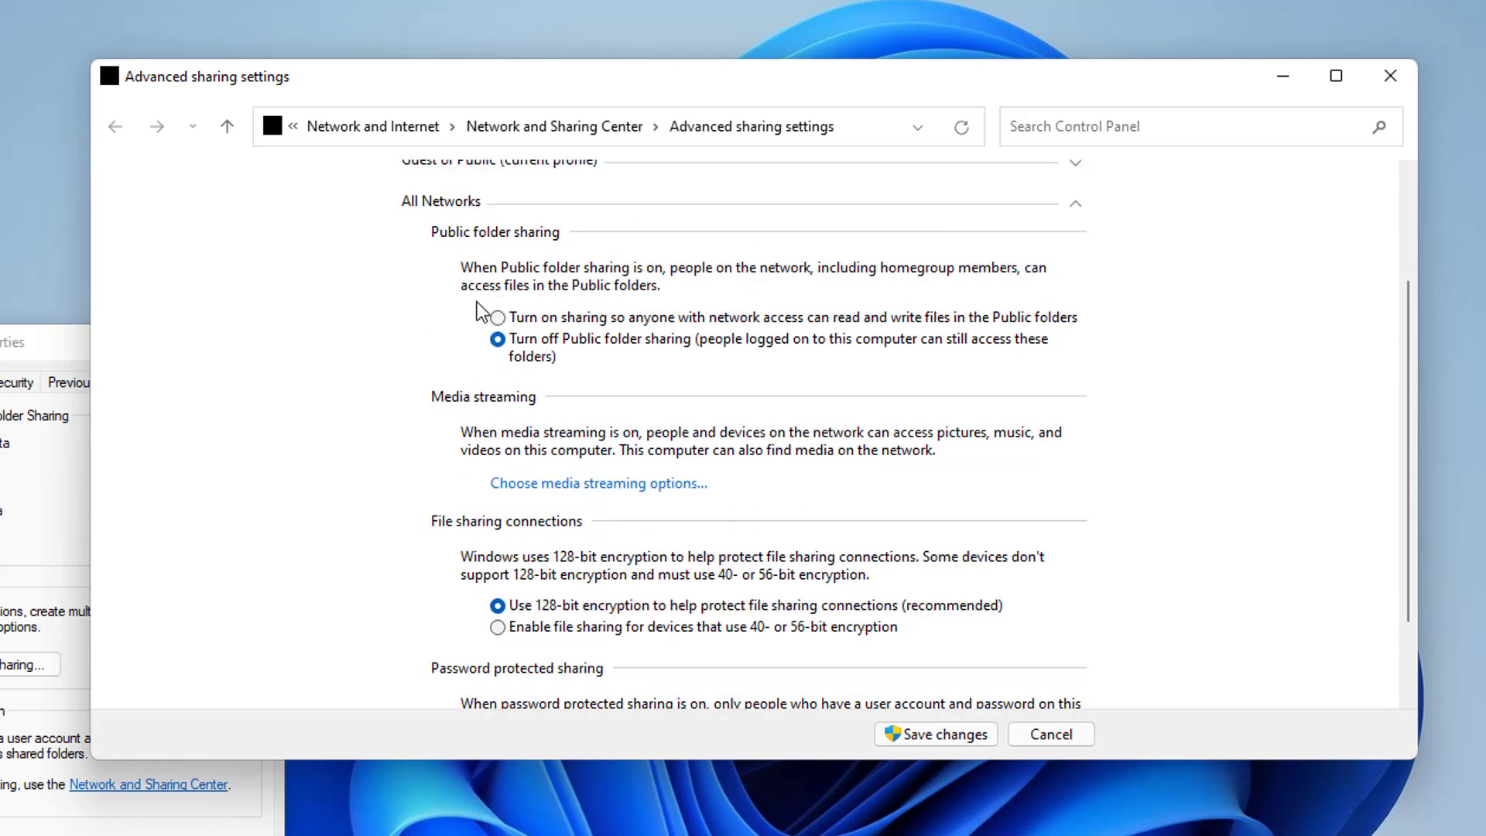
pyautogui.click(496, 318)
pyautogui.scroll(1, 983, 329)
pyautogui.scroll(3, 982, 331)
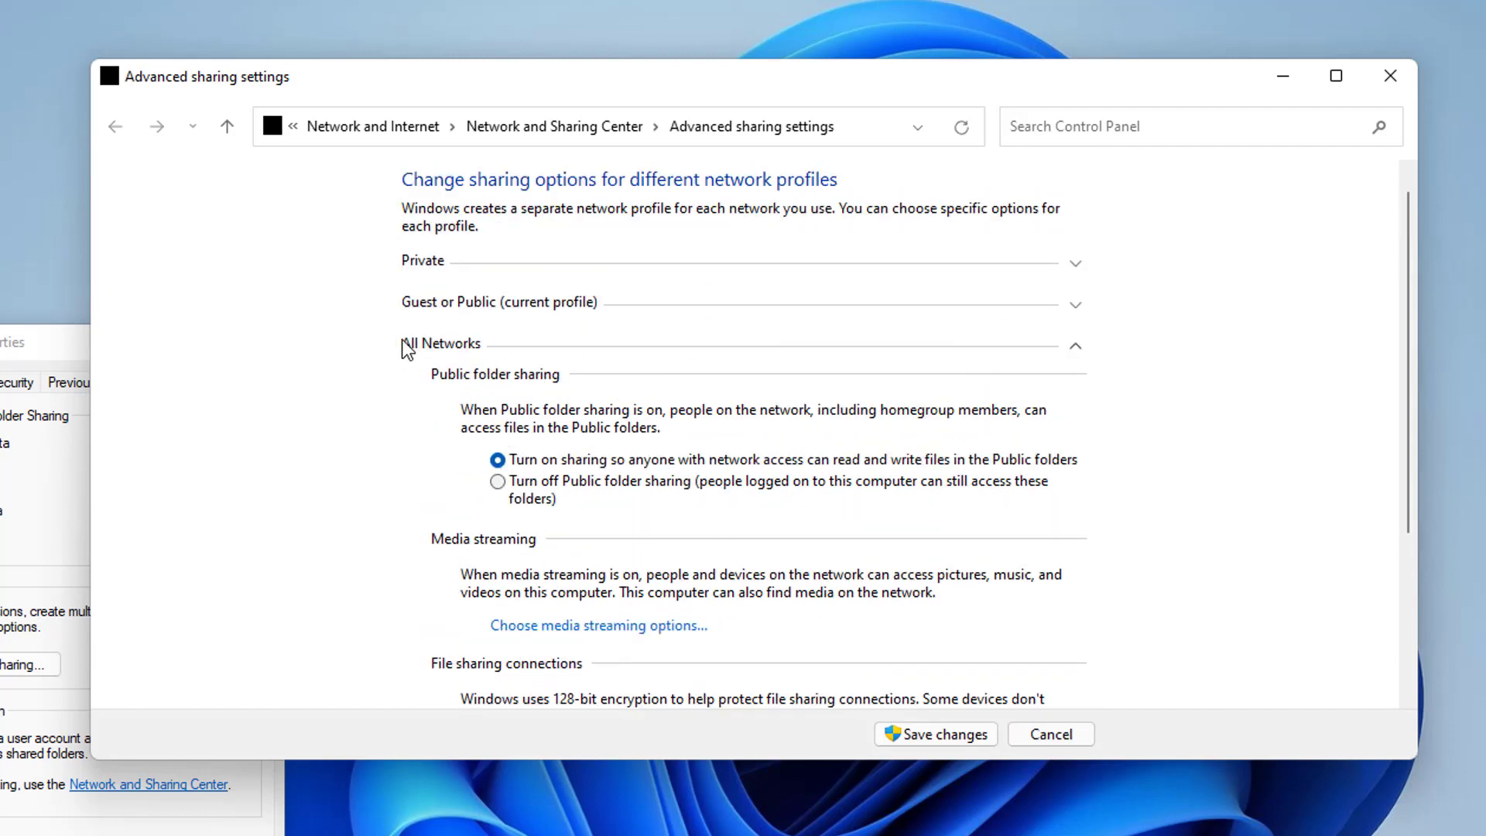
pyautogui.scroll(1, 641, 364)
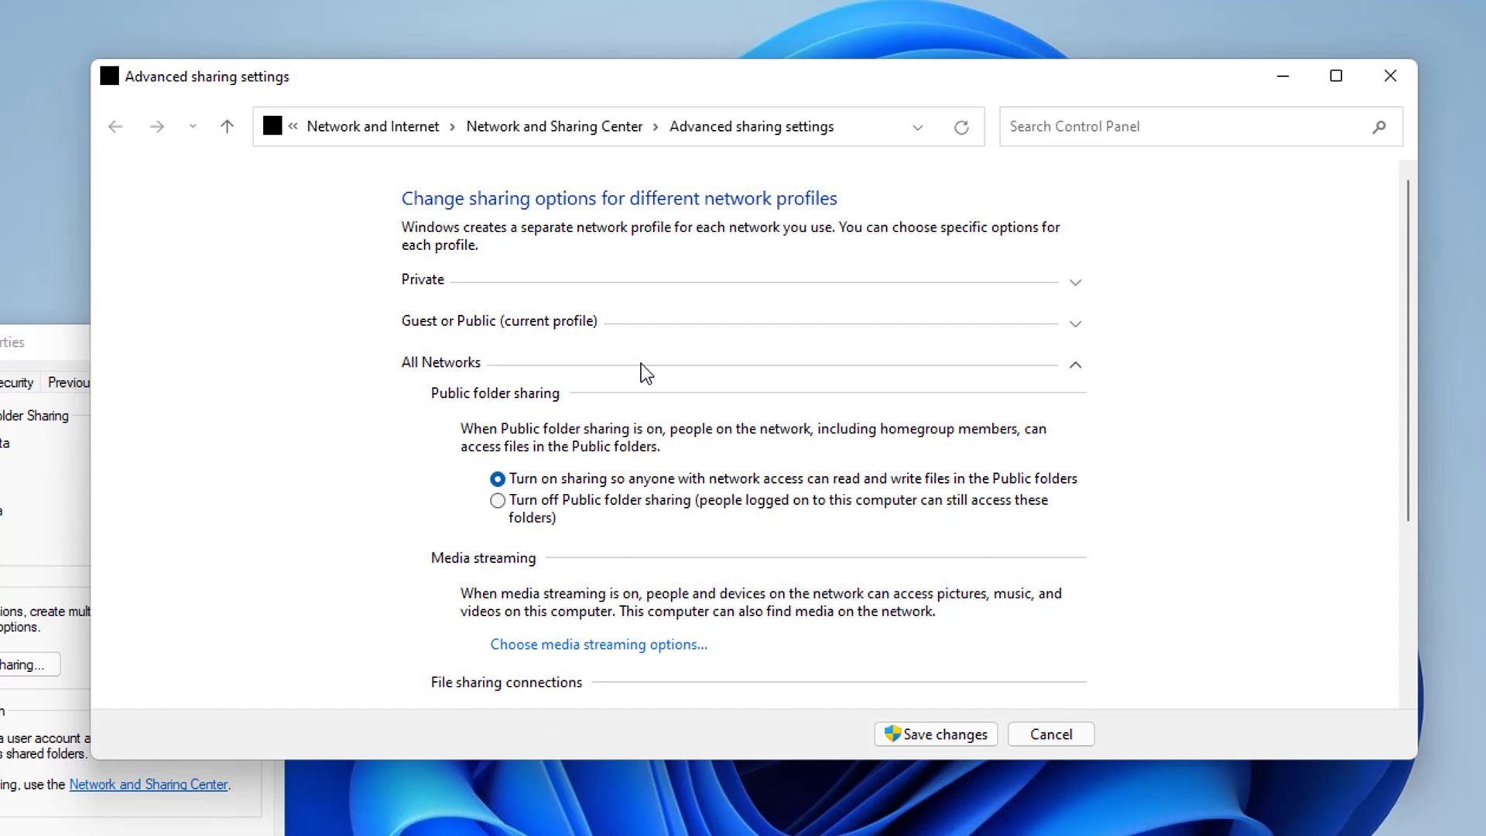
pyautogui.click(959, 740)
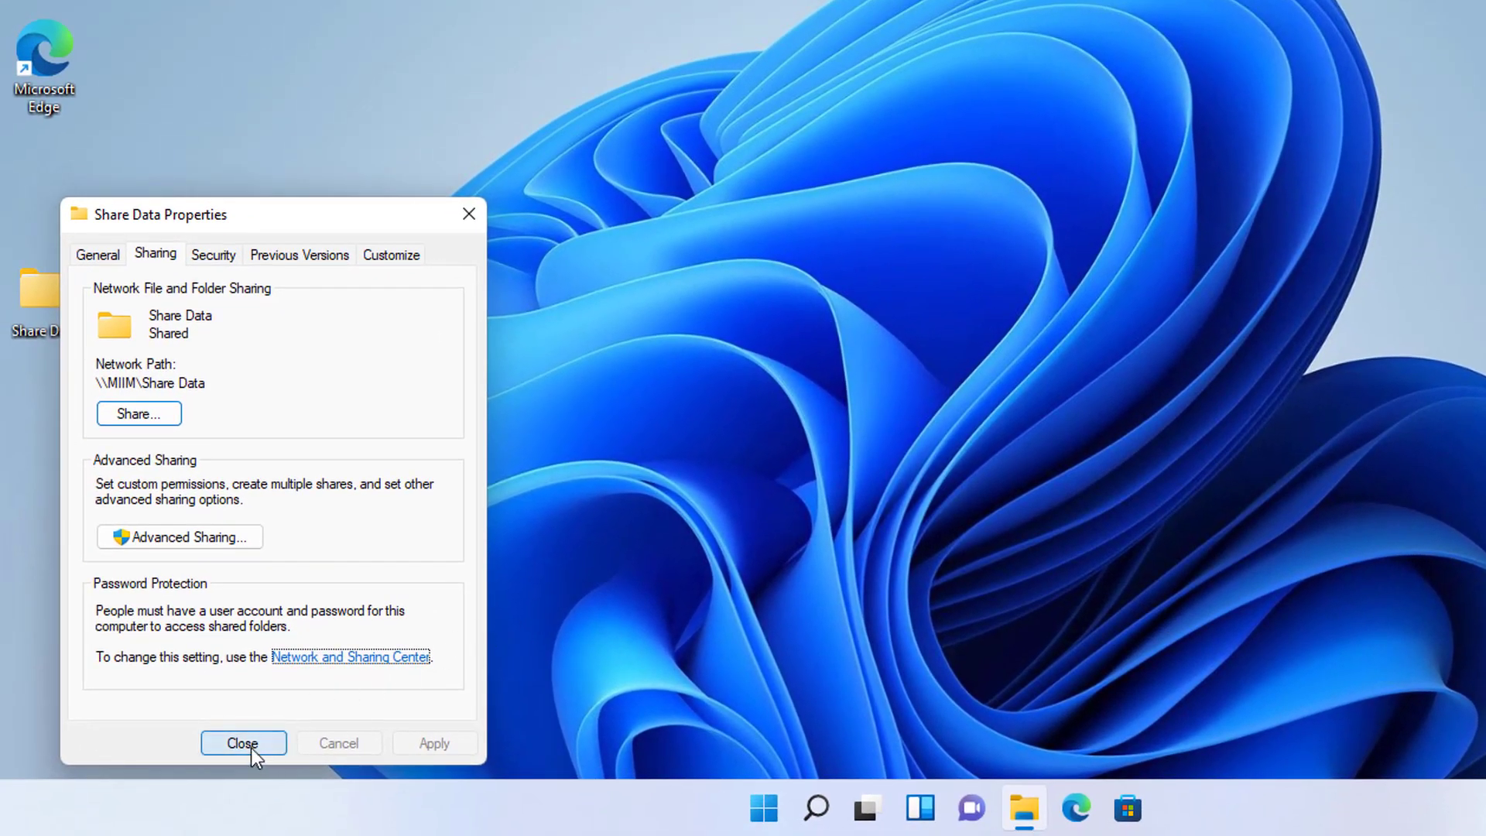
pyautogui.click(248, 746)
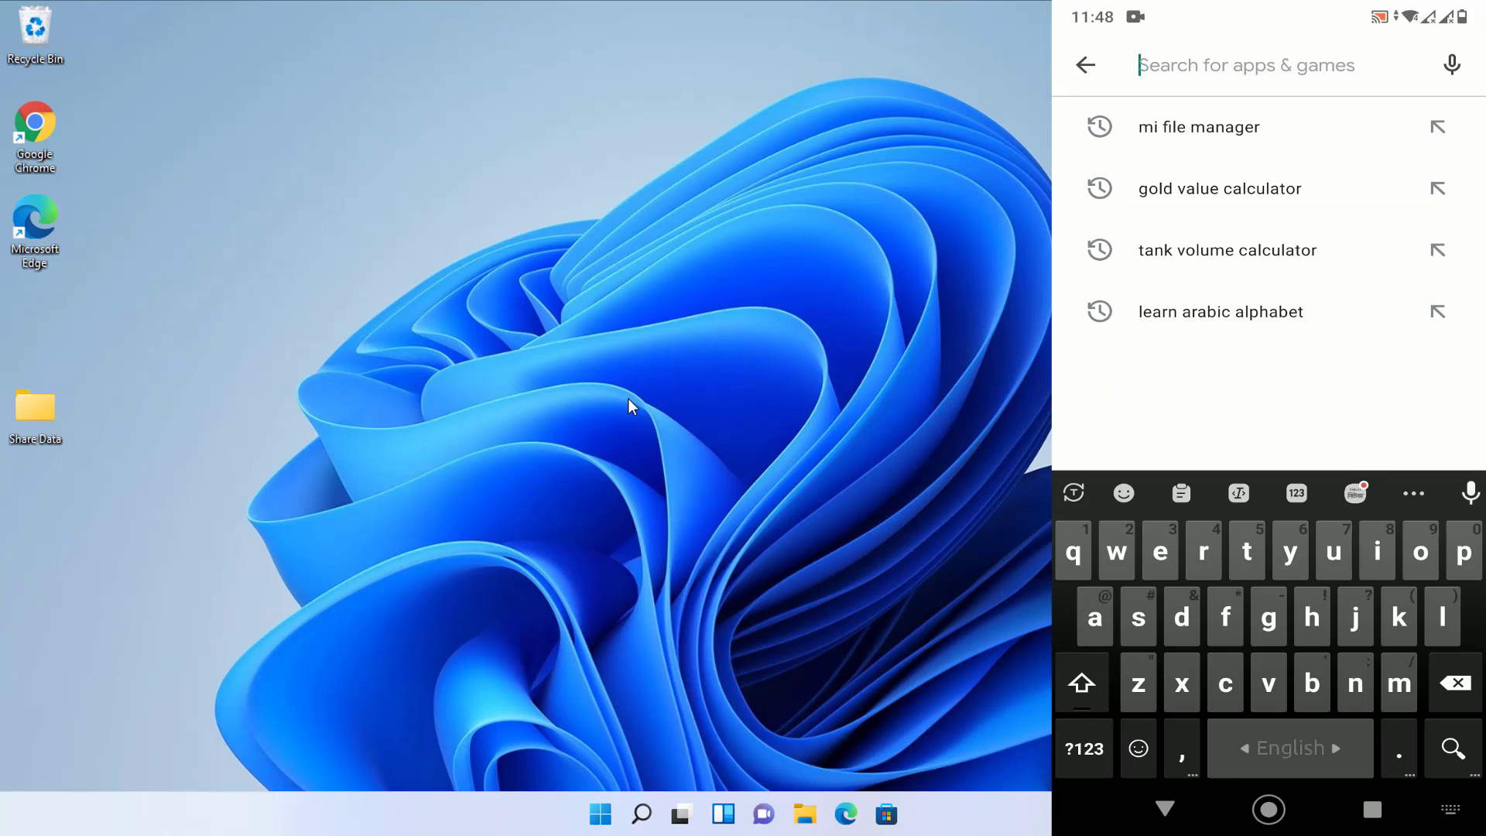
# Switch to the phone's app store and search for mi file manager
pyautogui.write('mi ')
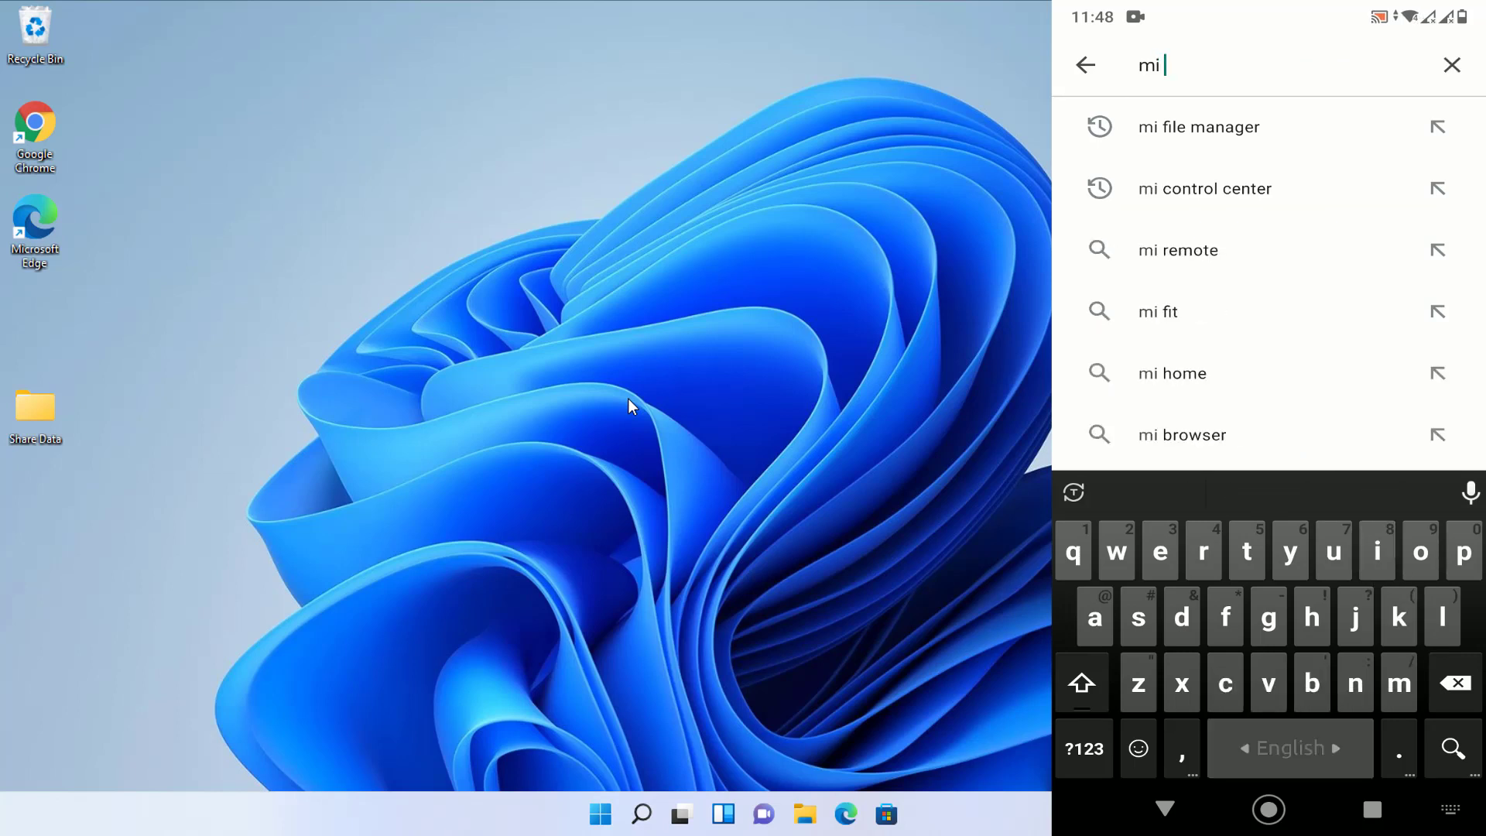
pyautogui.write('file')
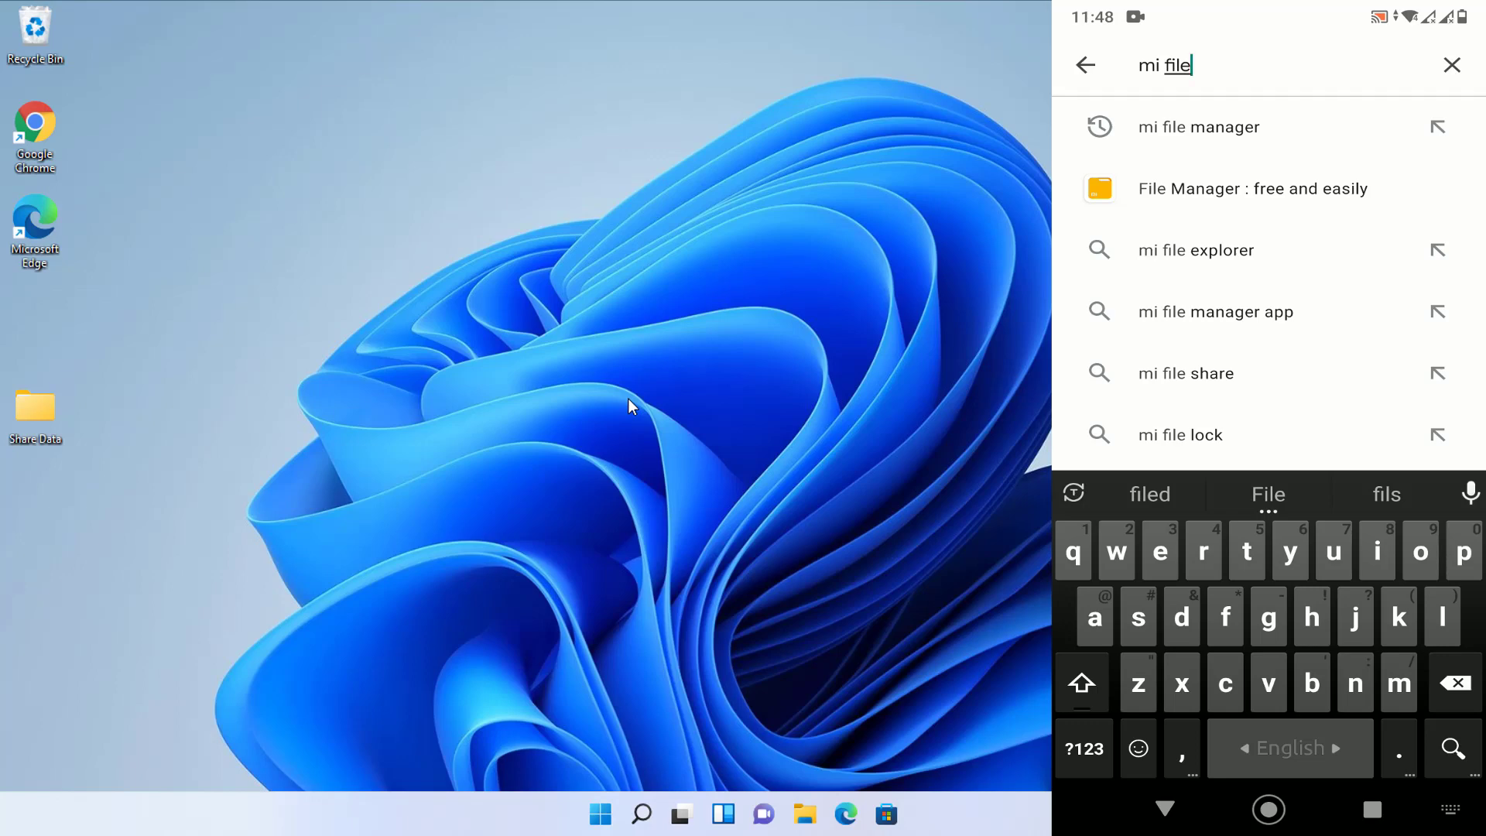
pyautogui.click(1198, 126)
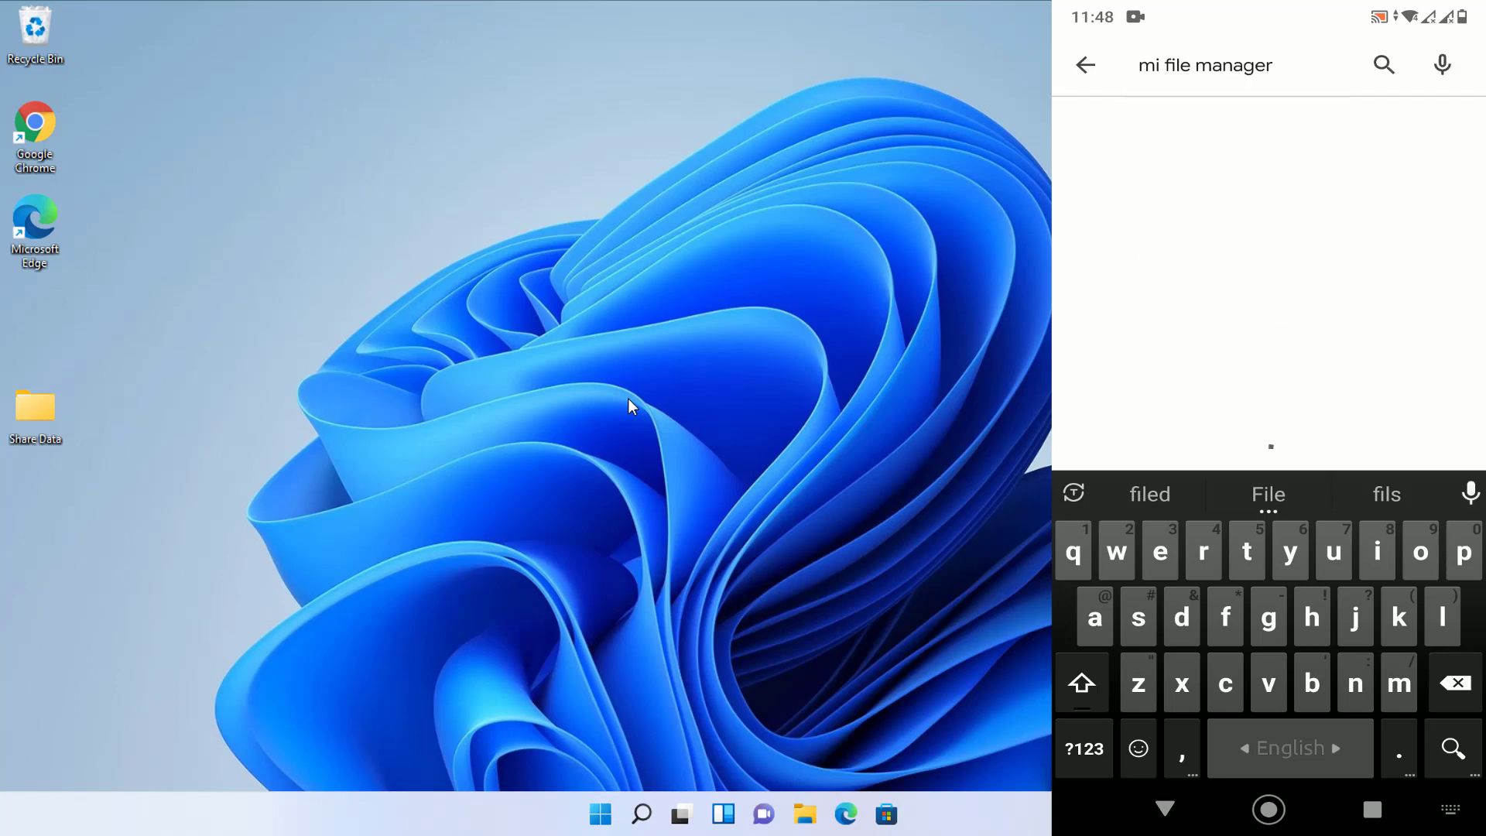